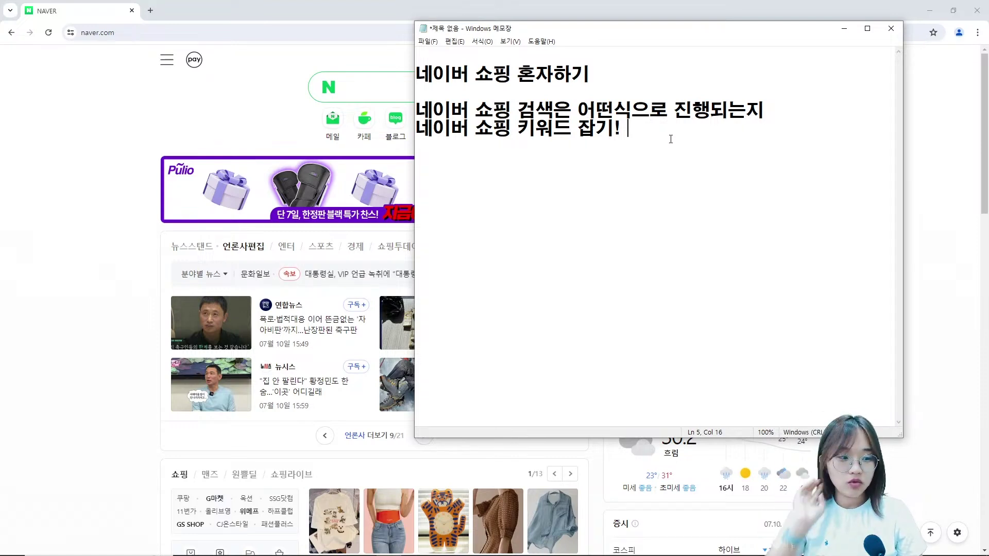
# Add the line "나혼자 vs 대행사와 소통이 용이하기" to the note, separated by a blank line from the text above
pyautogui.press('Return')
pyautogui.press('Return')
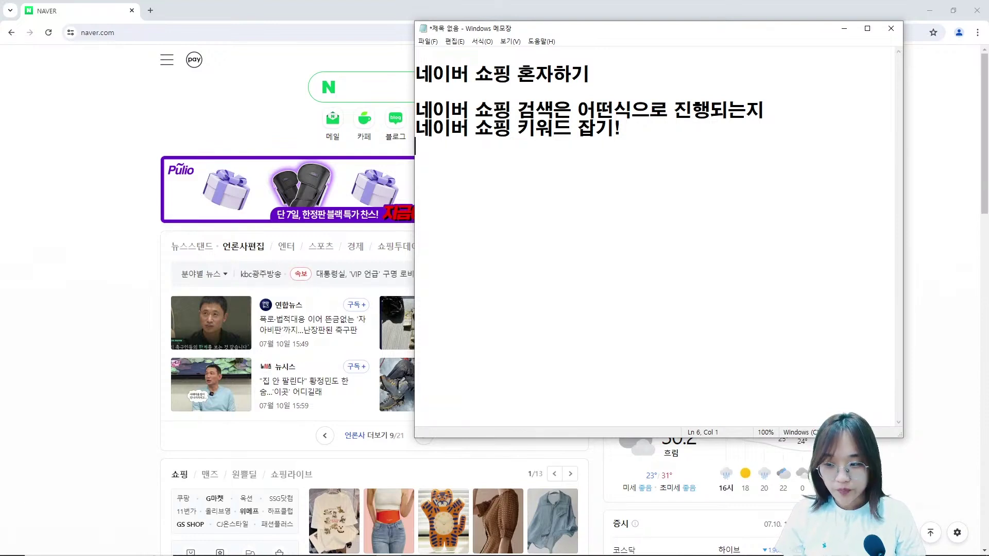
pyautogui.write('나혼자 vs 대행사와 소통')
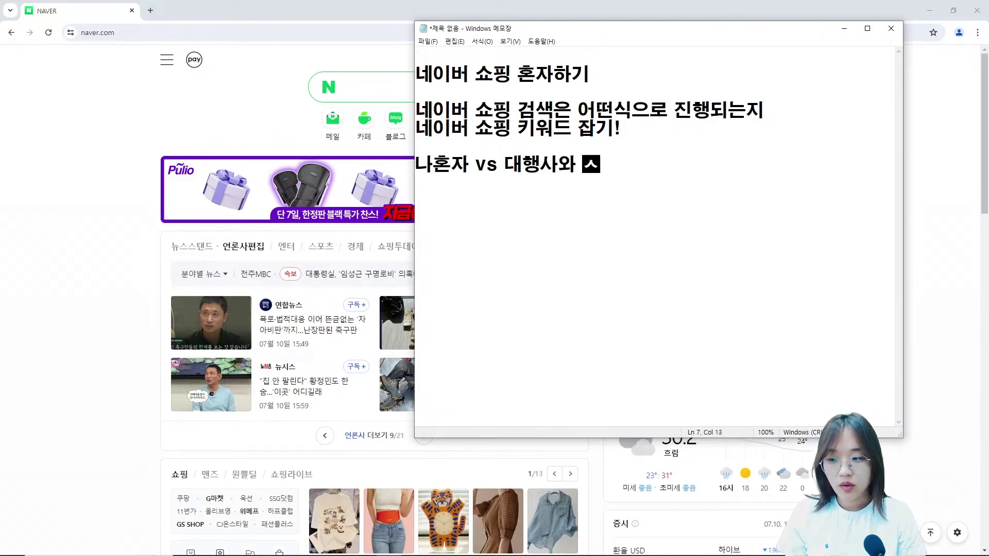
pyautogui.write('이 용이하기')
# Replace "vs" with "or" in the line about 대행사 and add a blank line below it
pyautogui.click(498, 164)
pyautogui.press('BackSpace')
pyautogui.press('BackSpace')
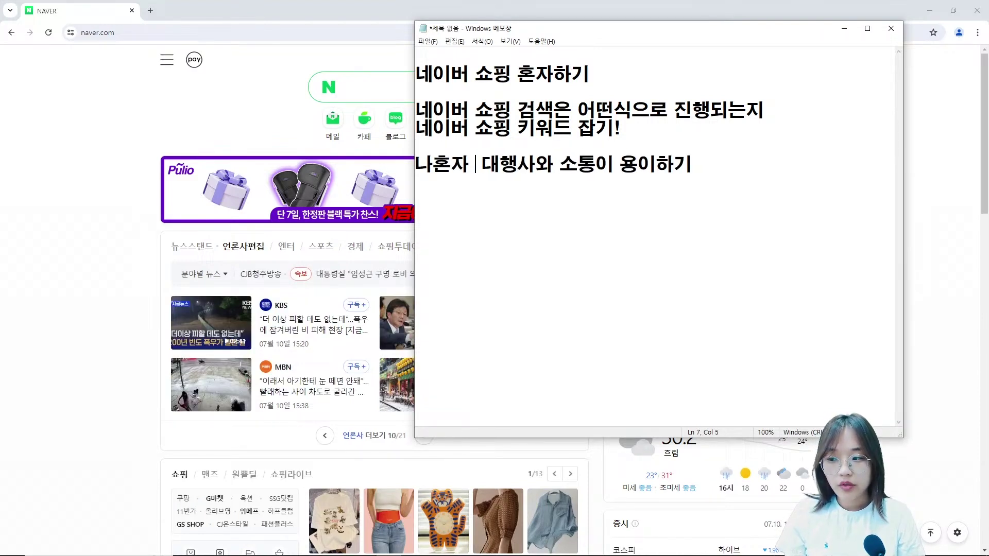
pyautogui.write('por')
pyautogui.press('BackSpace')
pyautogui.press('BackSpace')
pyautogui.press('BackSpace')
pyautogui.write('or')
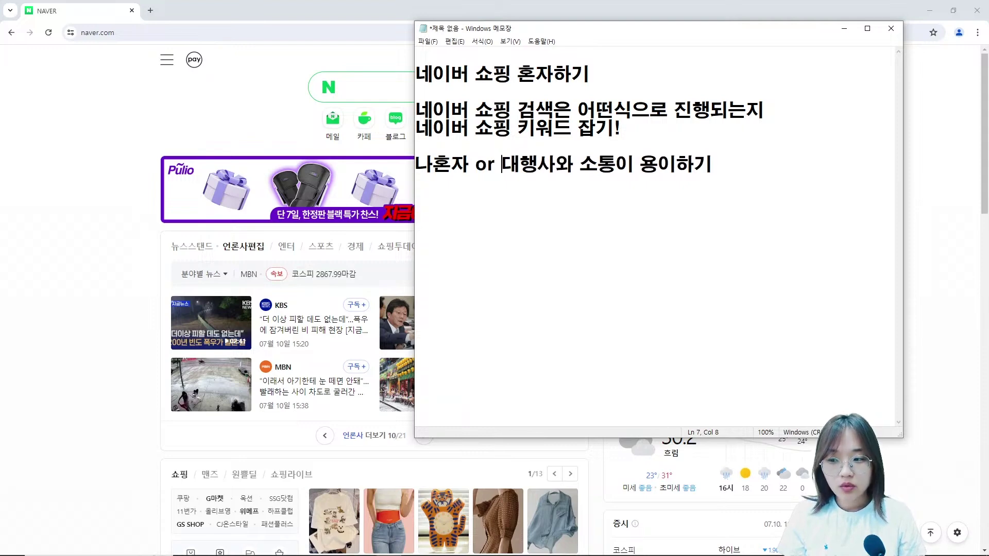
pyautogui.click(712, 164)
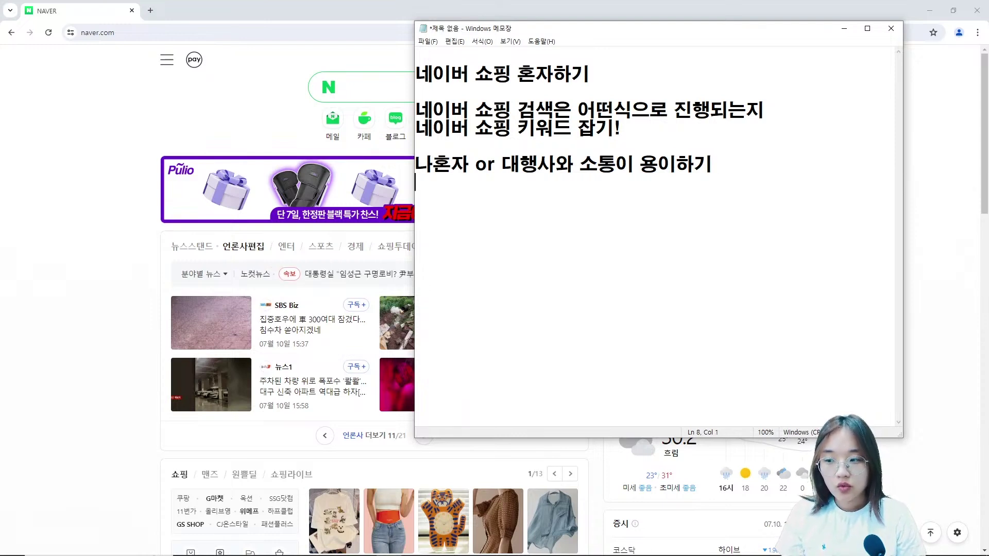
pyautogui.press('Return')
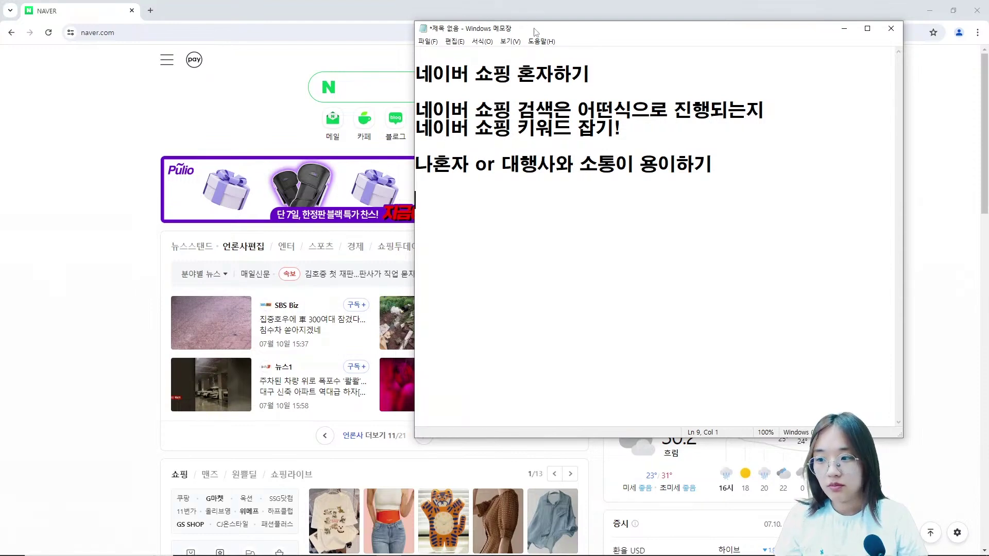
pyautogui.moveTo(535, 32); pyautogui.dragTo(578, 38)
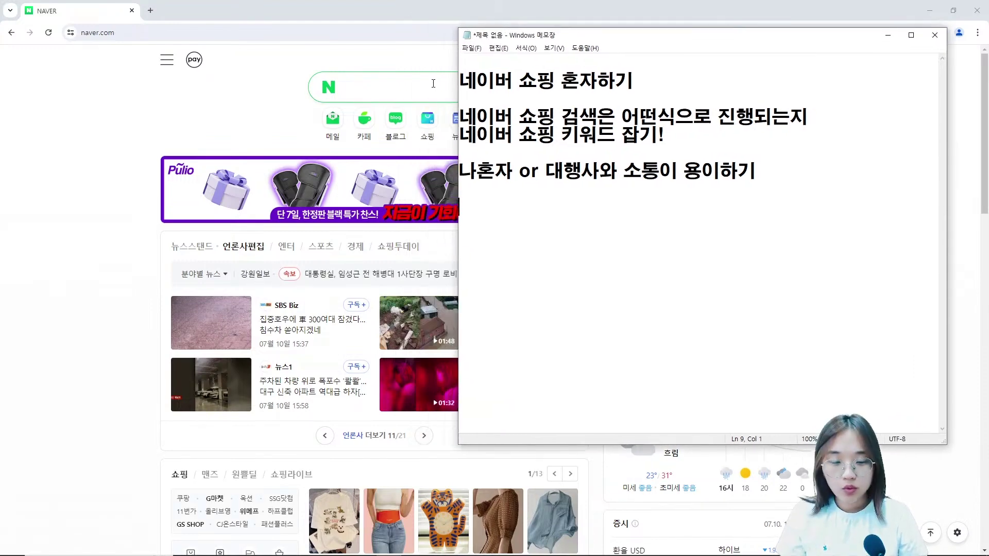
pyautogui.write('rhkdrh')
pyautogui.press('BackSpace')
pyautogui.press('BackSpace')
pyautogui.press('BackSpace')
pyautogui.press('BackSpace')
pyautogui.press('BackSpace')
pyautogui.press('BackSpace')
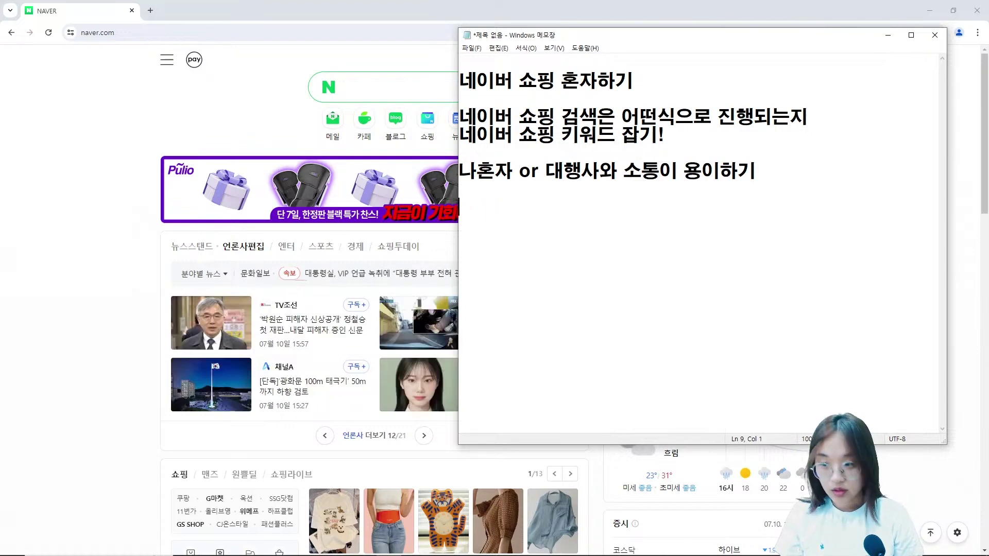
# Switch to the browser and search Naver for "원피스"
pyautogui.click(403, 81)
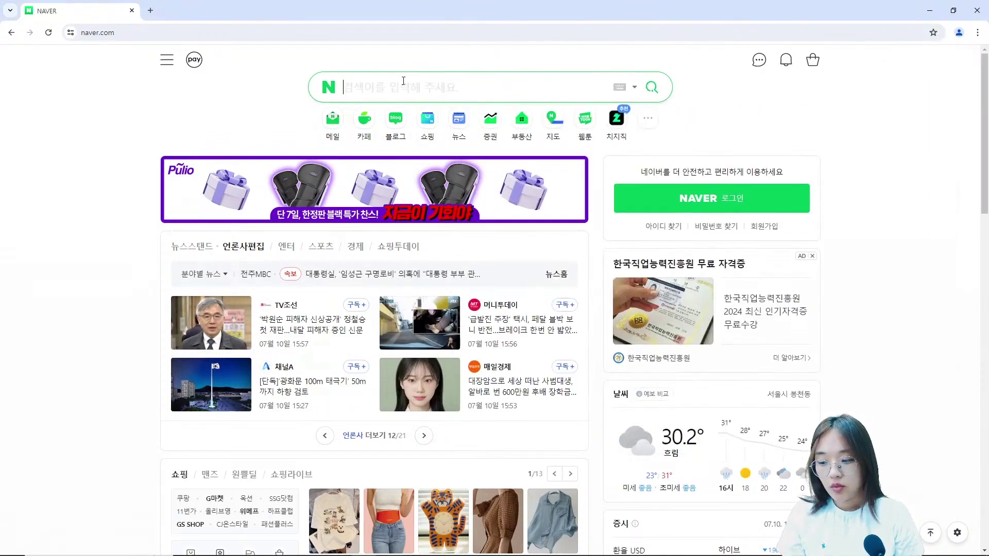
pyautogui.scroll(-4, 401, 331)
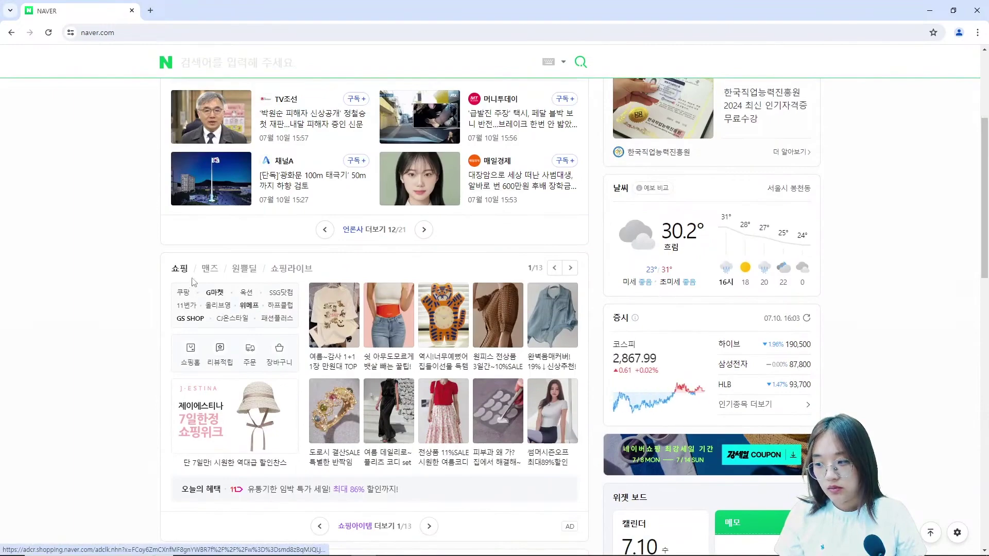
pyautogui.scroll(4, 401, 331)
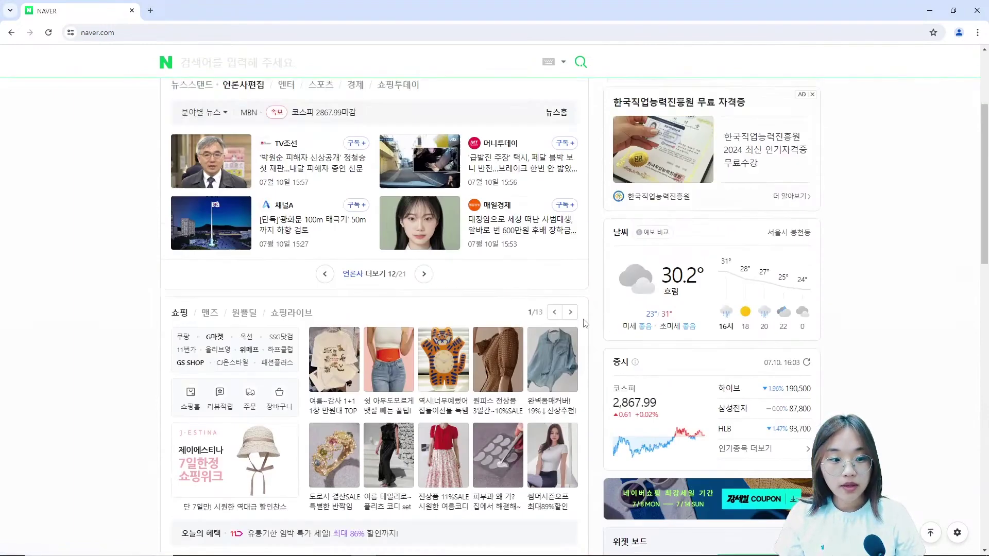
pyautogui.write('dnjs')
pyautogui.press('BackSpace')
pyautogui.press('BackSpace')
pyautogui.press('BackSpace')
pyautogui.press('BackSpace')
pyautogui.press('Hangul')
pyautogui.write('원핏ㅡ')
pyautogui.press('Return')
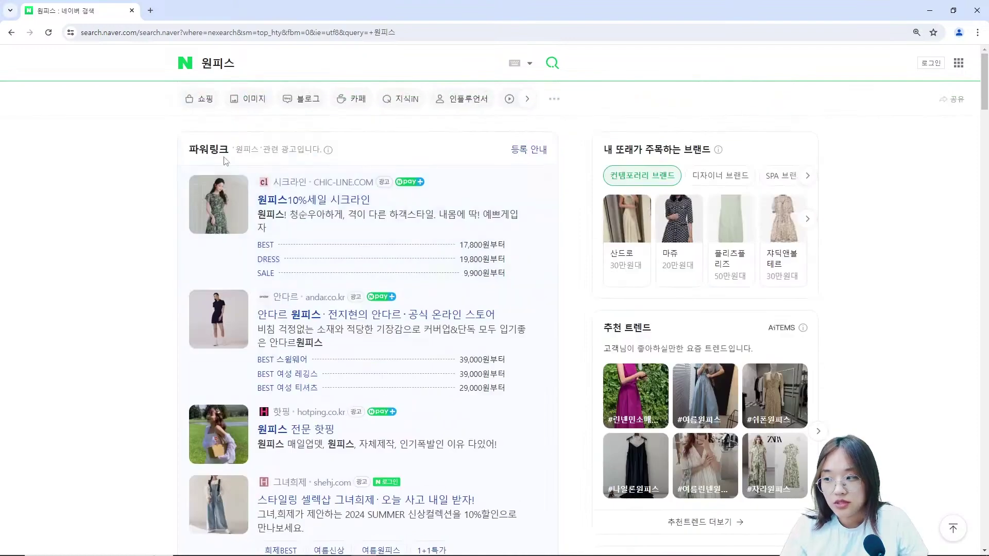
# Examine the 파워링크 ads and the 네이버쇼핑 section in the 원피스 search results, including which products are marked as ads
pyautogui.scroll(-15, 445, 267)
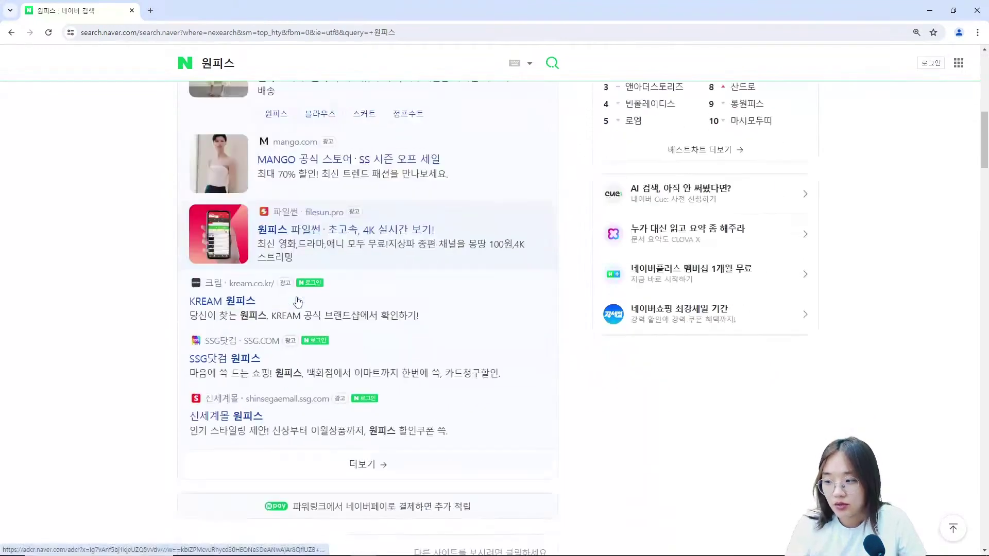
pyautogui.scroll(-3, 445, 266)
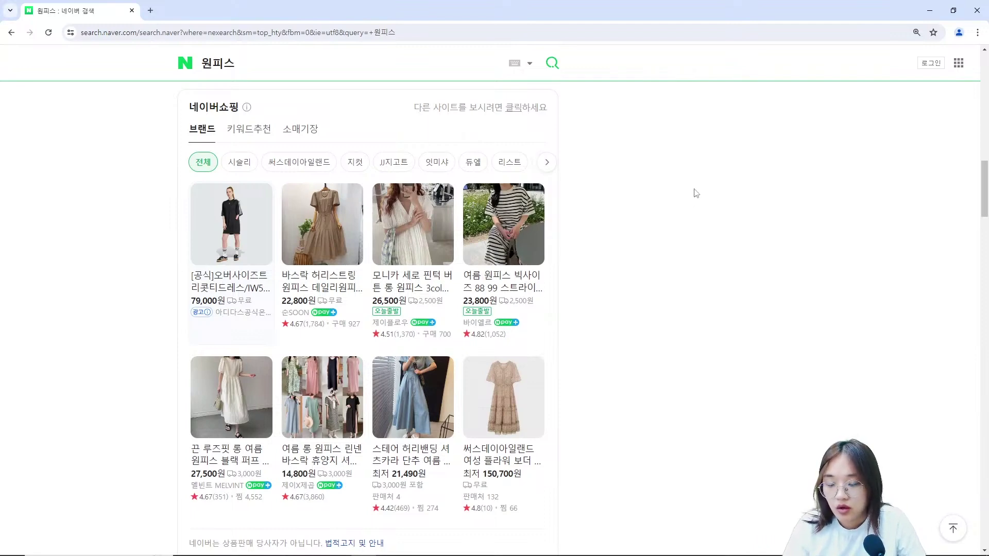
pyautogui.scroll(6, 695, 193)
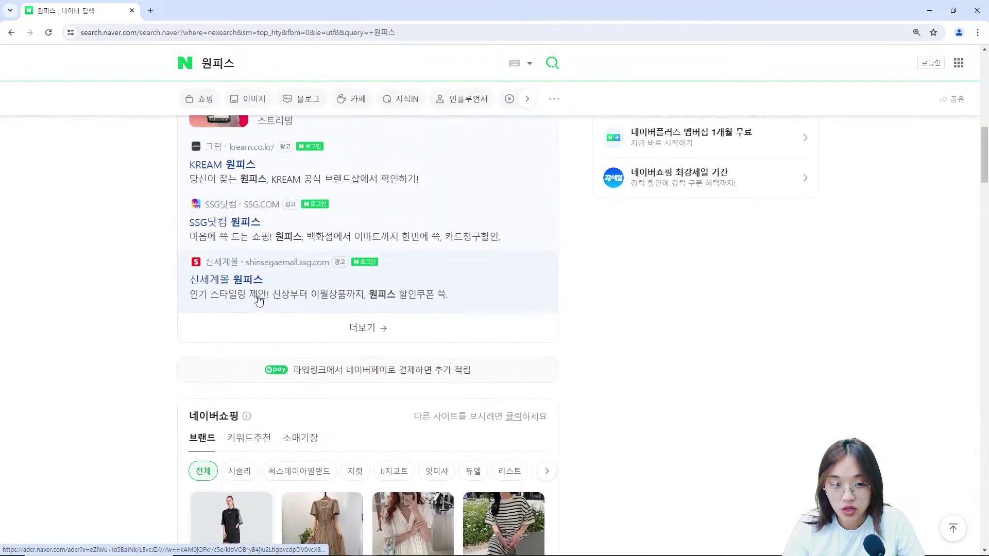
pyautogui.scroll(-3, 433, 240)
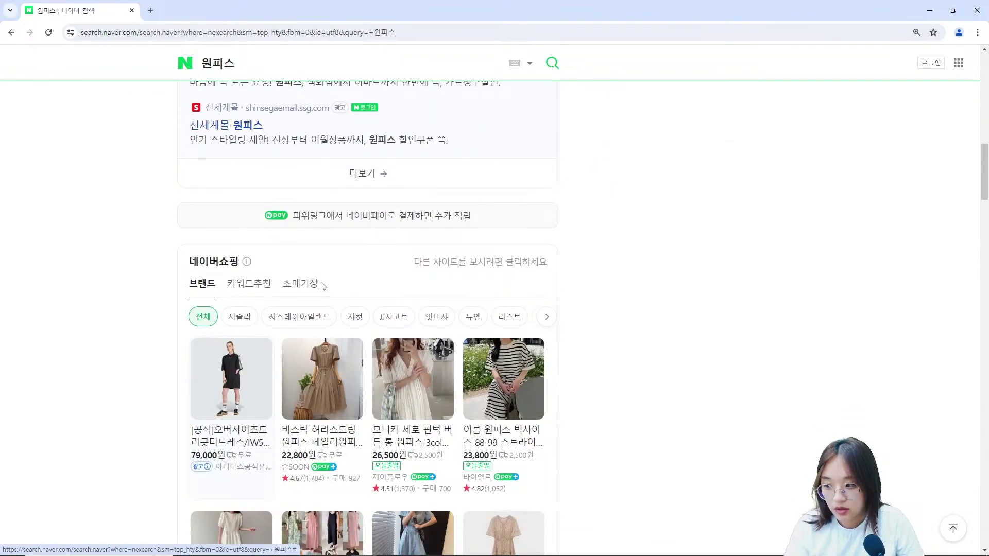
pyautogui.scroll(-2, 262, 112)
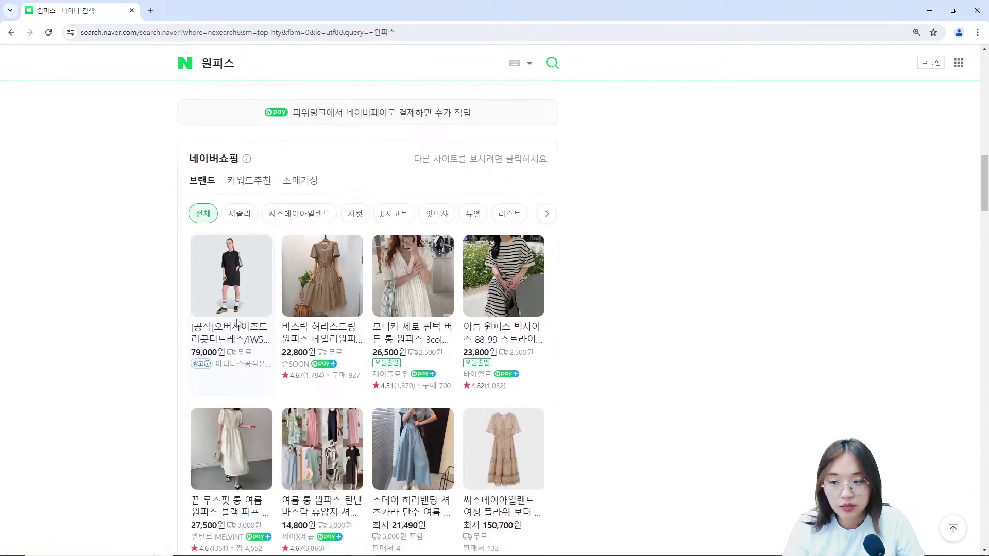
pyautogui.scroll(-3, 490, 442)
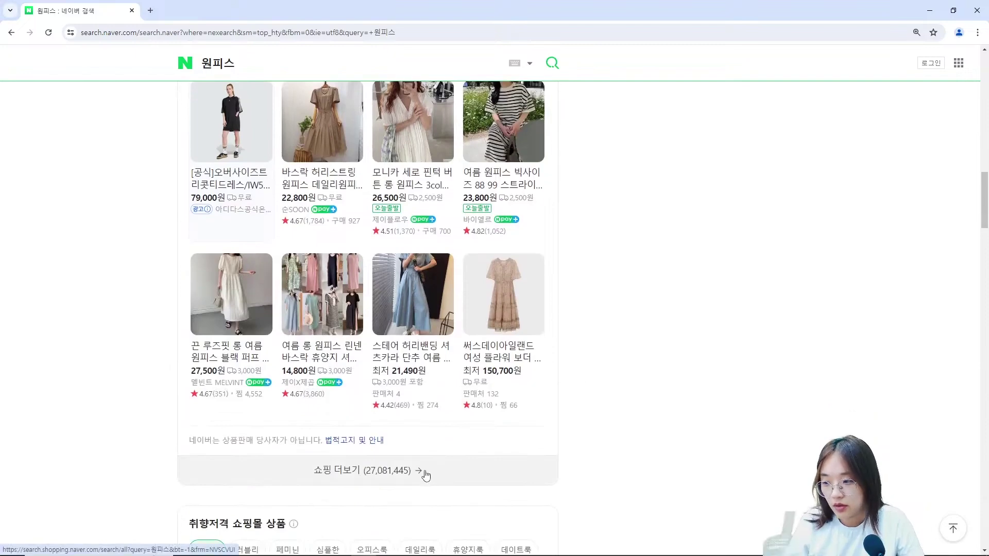
pyautogui.scroll(2, 531, 252)
pyautogui.scroll(1, 532, 252)
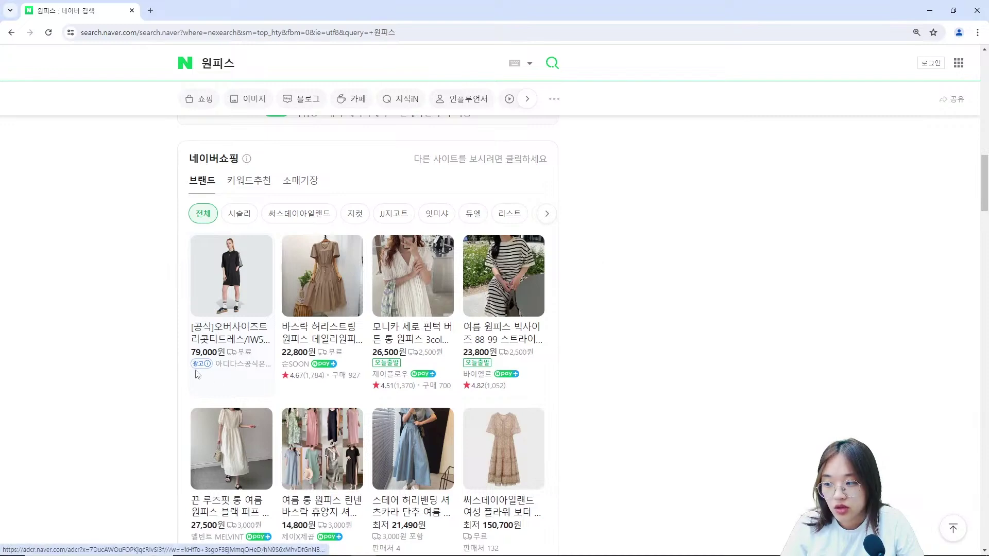
pyautogui.scroll(-4, 269, 297)
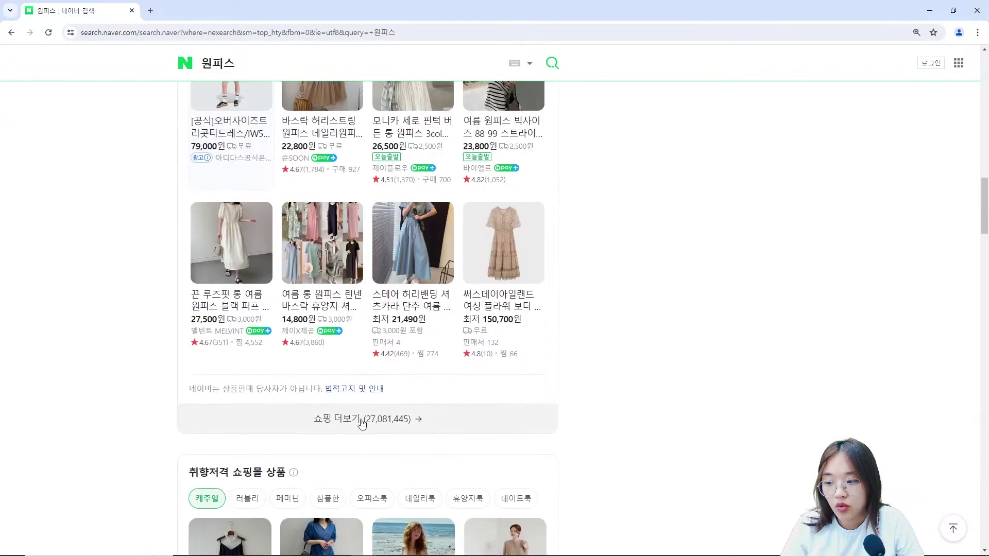
pyautogui.scroll(1, 269, 178)
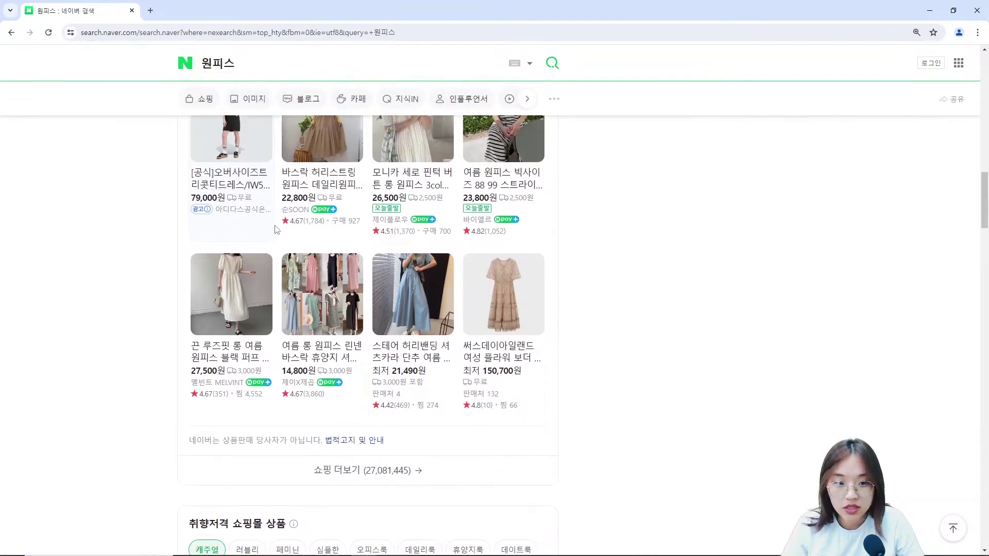
pyautogui.scroll(1, 276, 229)
# Search Naver for "토마토" in a new tab and arrange its results side by side with the 원피스 results in separate windows
pyautogui.click(150, 10)
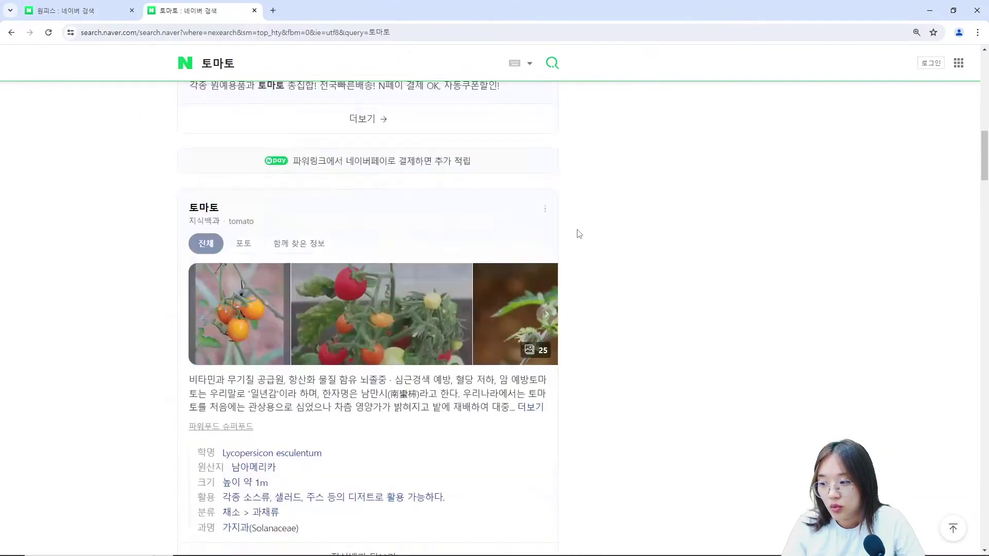
pyautogui.scroll(-12, 578, 234)
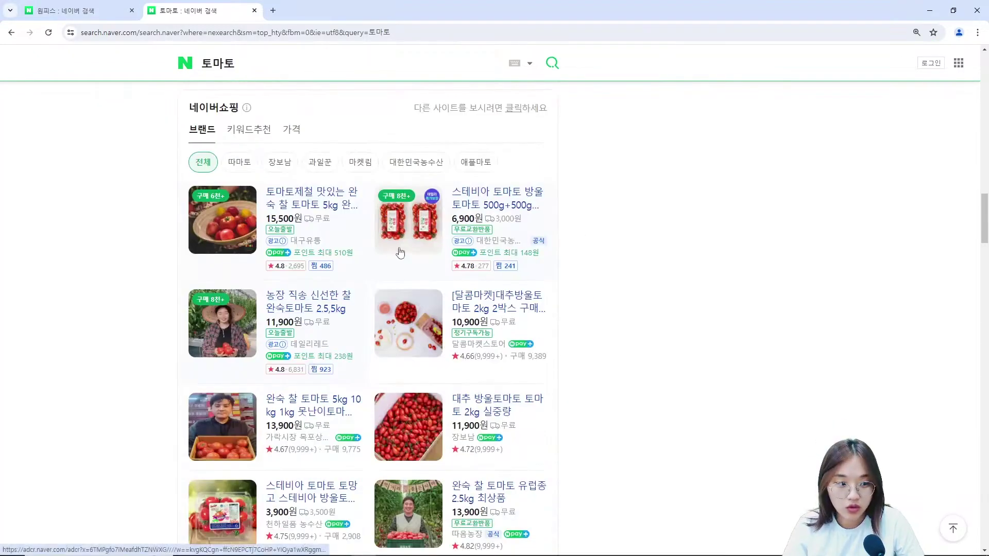
pyautogui.moveTo(77, 10); pyautogui.dragTo(986, 154)
pyautogui.scroll(2, 592, 238)
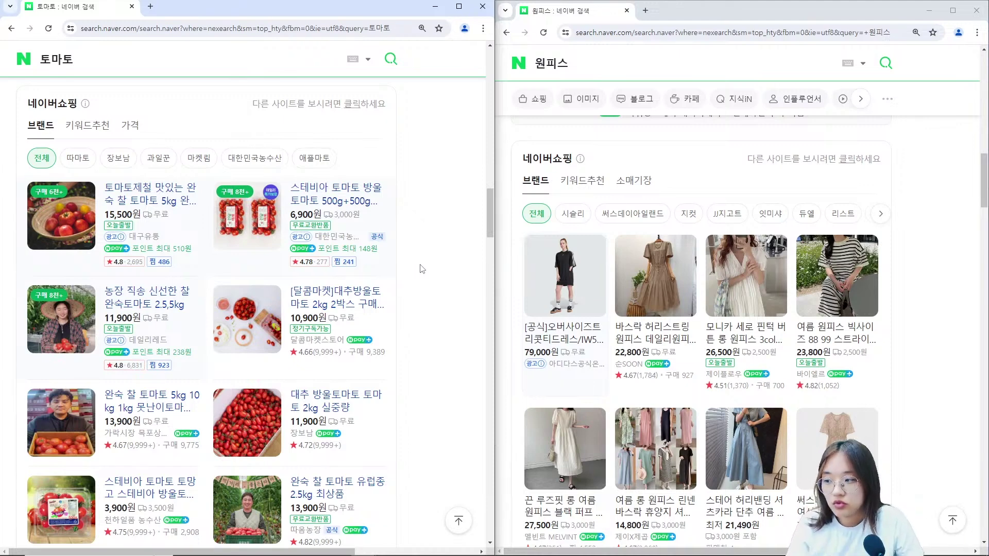
# Open the full Naver Shopping listings for both 토마토 and 원피스 from their 네이버쇼핑 sections
pyautogui.scroll(-3, 419, 263)
pyautogui.scroll(2, 387, 281)
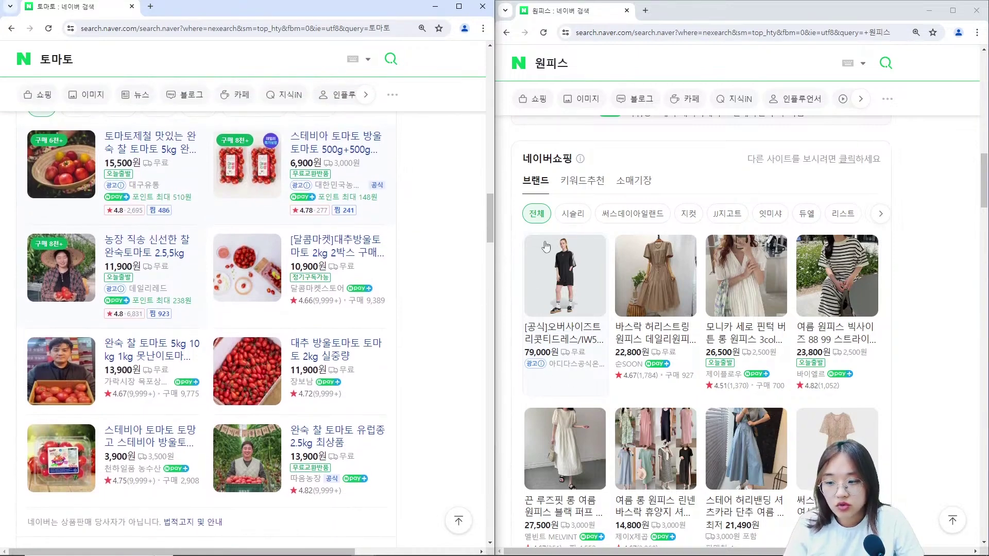
pyautogui.scroll(-4, 669, 381)
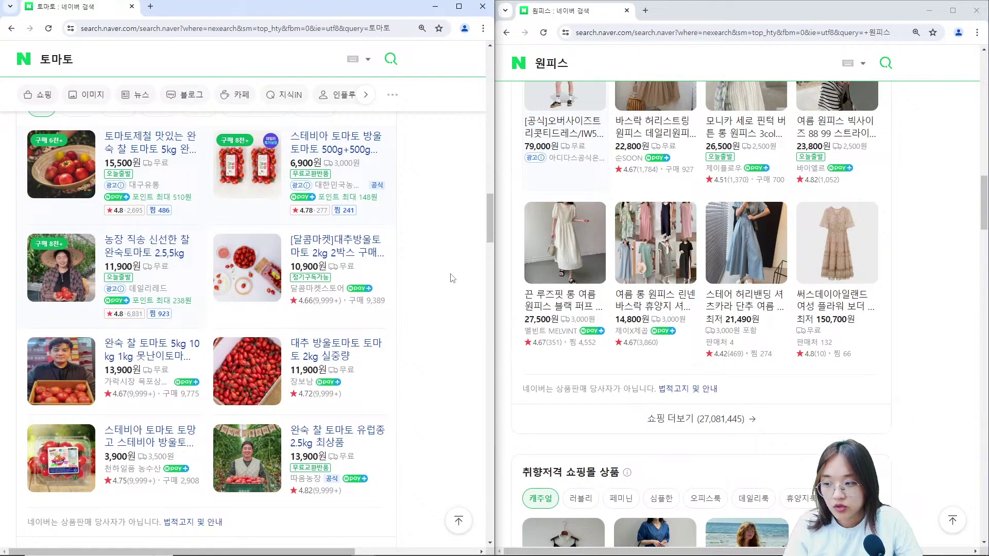
pyautogui.scroll(3, 539, 266)
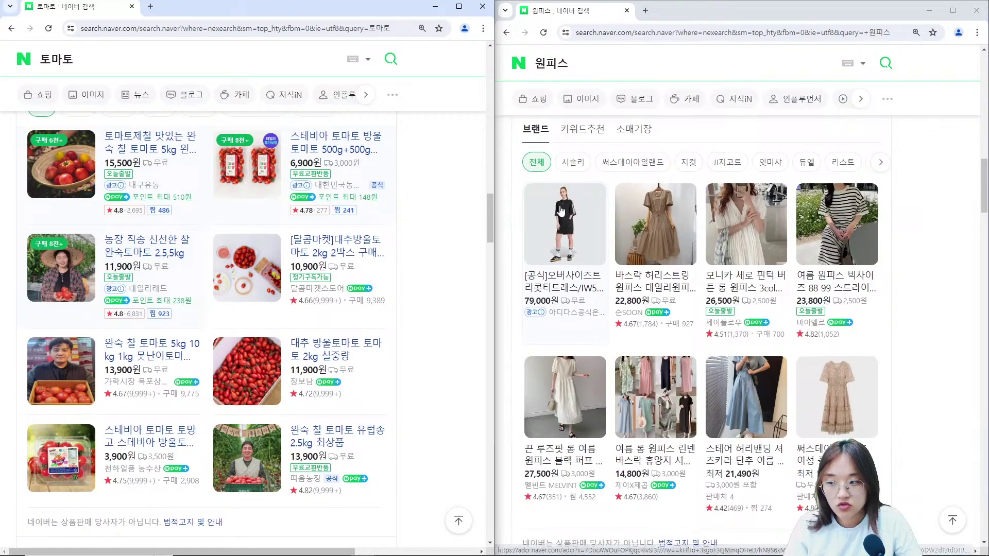
pyautogui.scroll(-3, 262, 409)
pyautogui.click(262, 408)
pyautogui.scroll(-5, 701, 341)
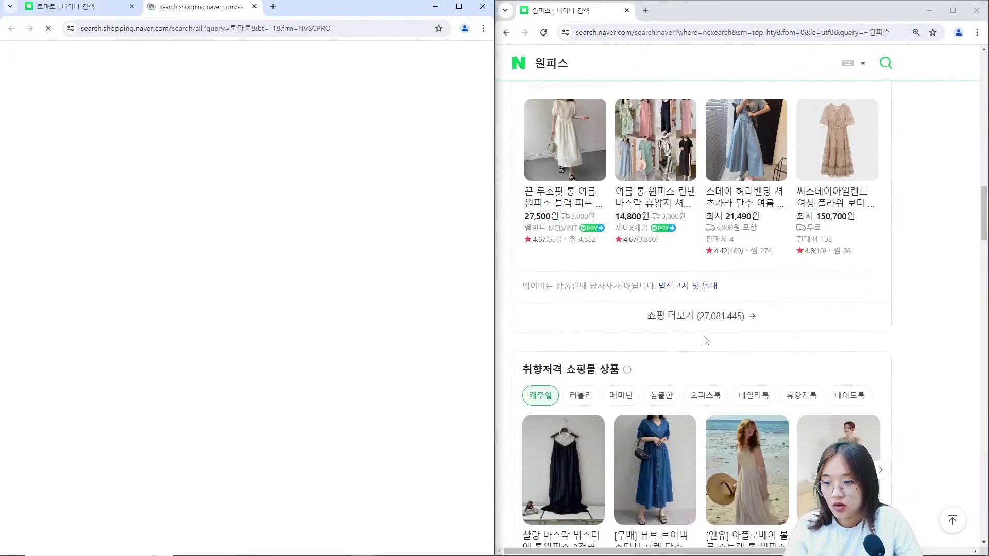
pyautogui.click(690, 315)
# Compare the ad-marked products at the start of the 토마토 and 원피스 shopping listings
pyautogui.scroll(-4, 768, 283)
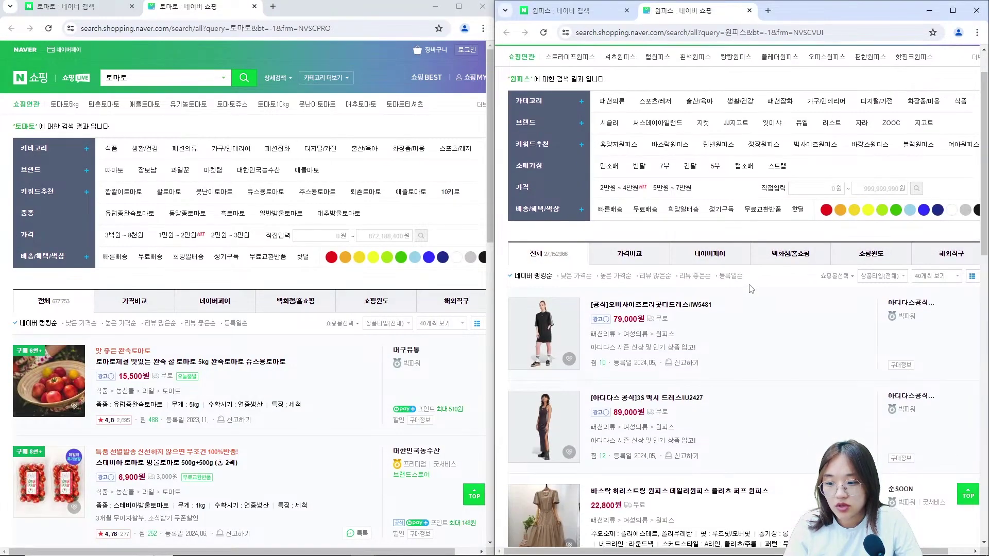
pyautogui.scroll(2, 727, 285)
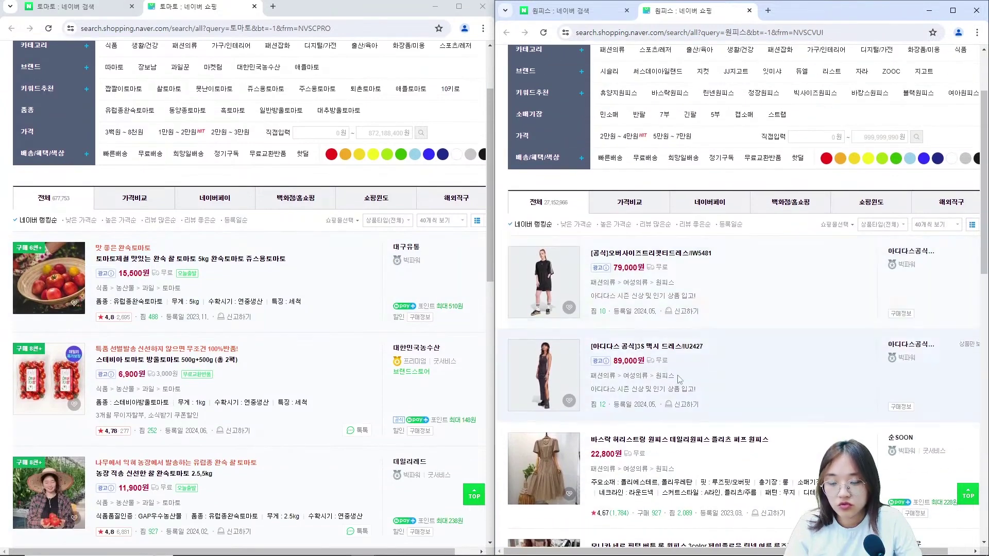
pyautogui.scroll(-3, 364, 283)
pyautogui.scroll(-2, 332, 229)
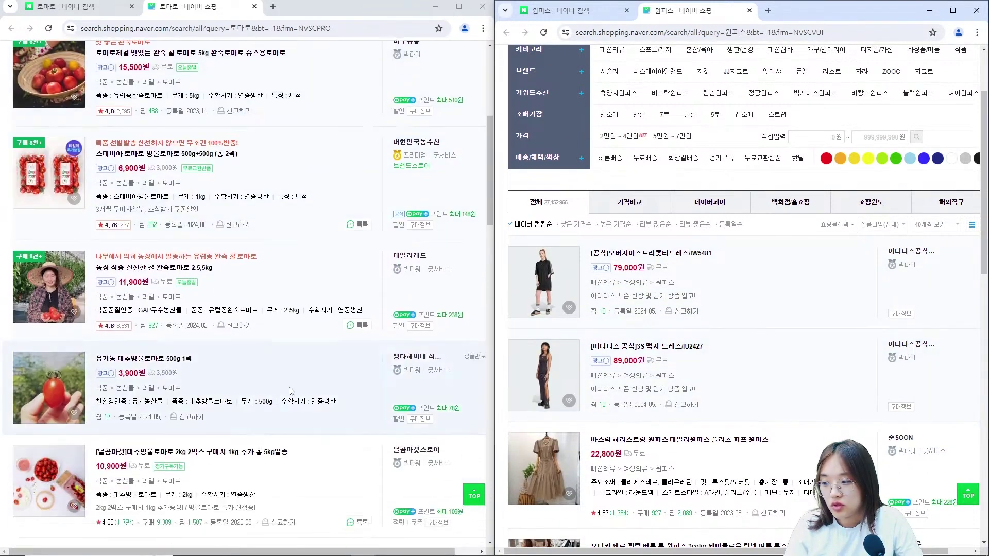
pyautogui.scroll(2, 332, 394)
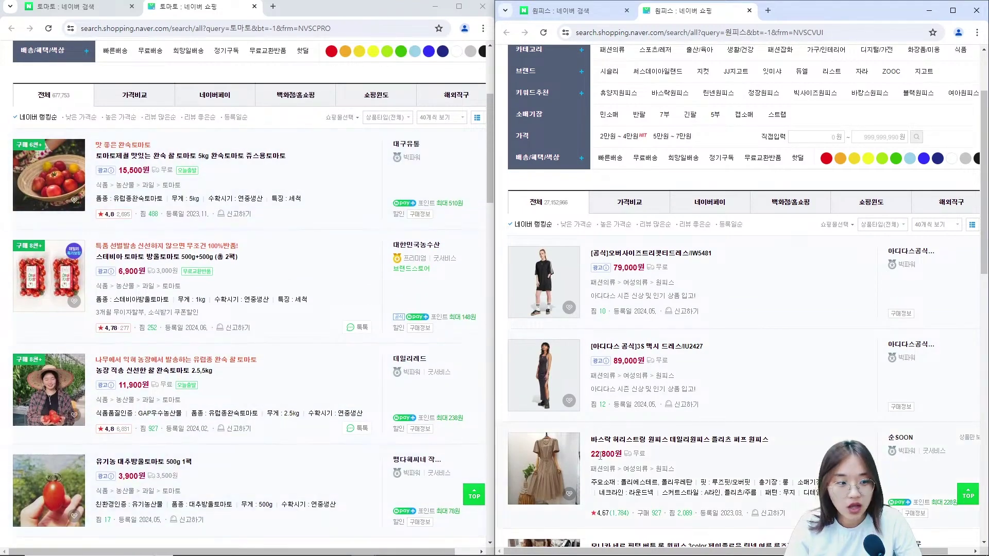
# Switch to Notepad and add "키워드 갯수가 다른 경우는 왜일까?" below the notes, with "(광고영역이 다른경우)" on the following line
pyautogui.hotkey('alt', 'Tab')
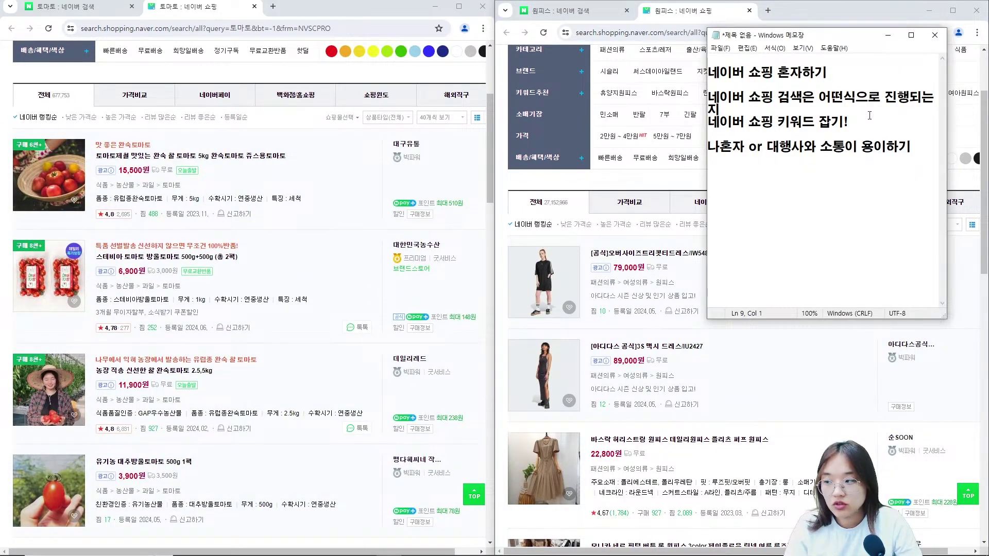
pyautogui.moveTo(858, 38); pyautogui.dragTo(618, 46)
pyautogui.press('Return')
pyautogui.write('키워드 갯수가 다른 경우는 왜일까?')
pyautogui.press('Return')
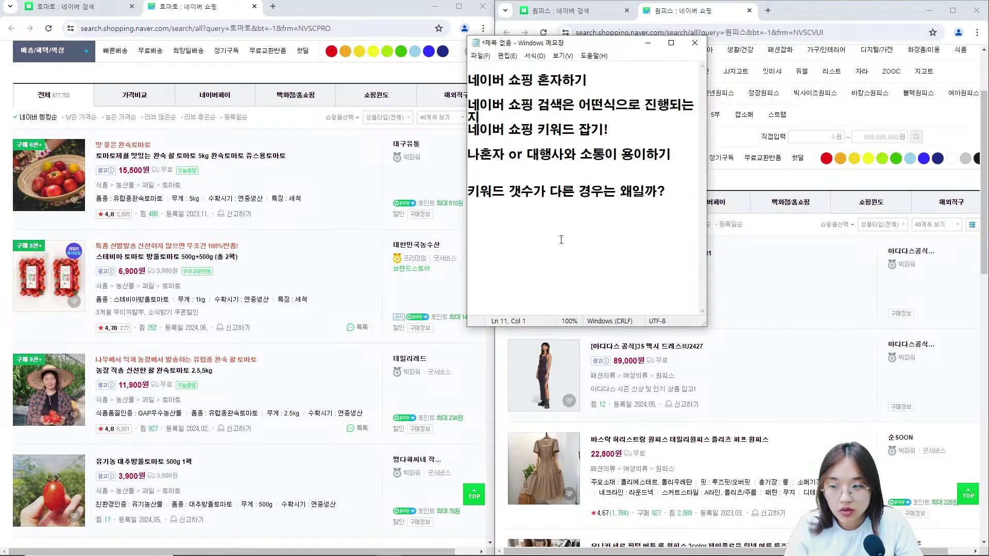
pyautogui.write('(광고영업')
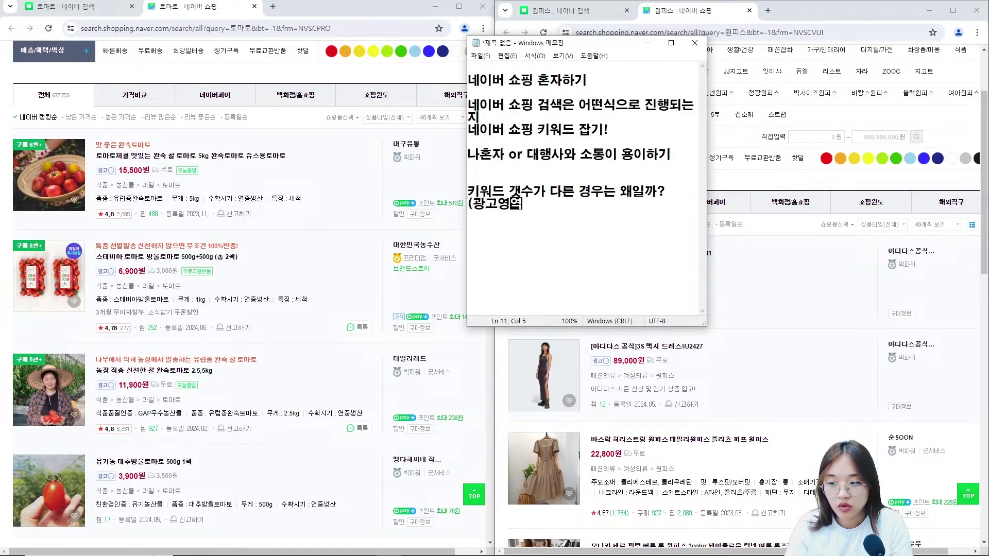
# Remove the line "키워드 갯수가 다른 경우는 왜일까?" and add "왜일까?" after "(광고영역이 다른경우)"
pyautogui.hotkey('shift', 'Left')
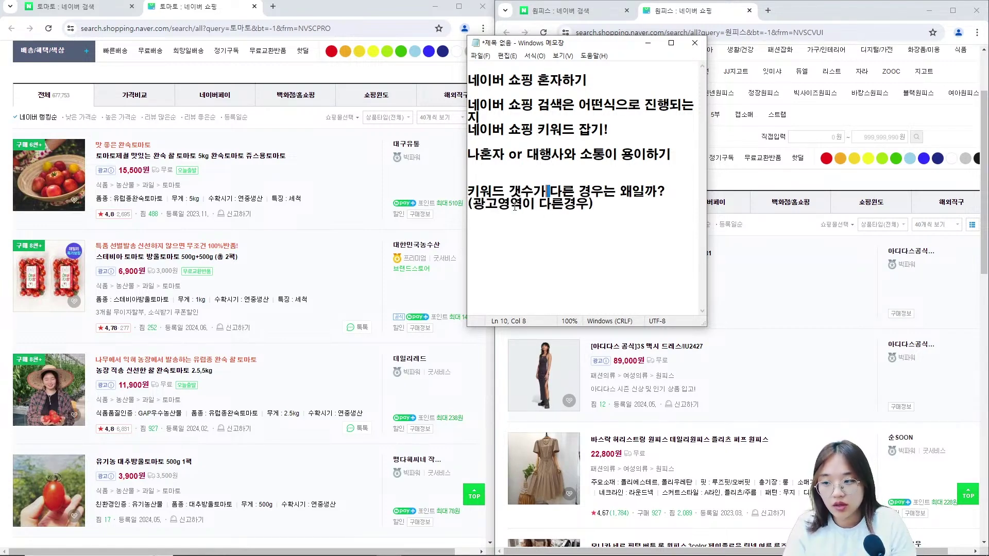
pyautogui.hotkey('shift', 'Left')
pyautogui.hotkey('shift', 'Left')
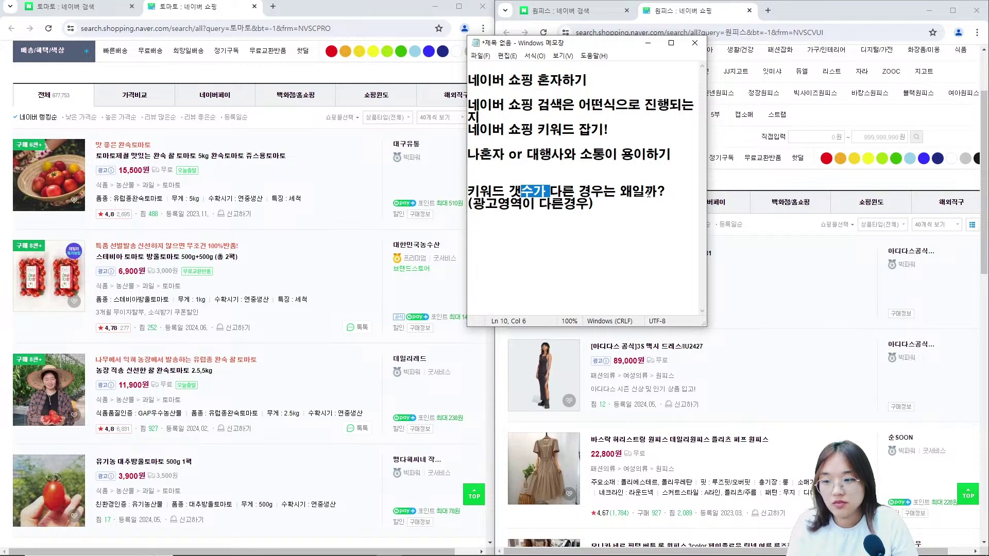
pyautogui.write('왜일까?')
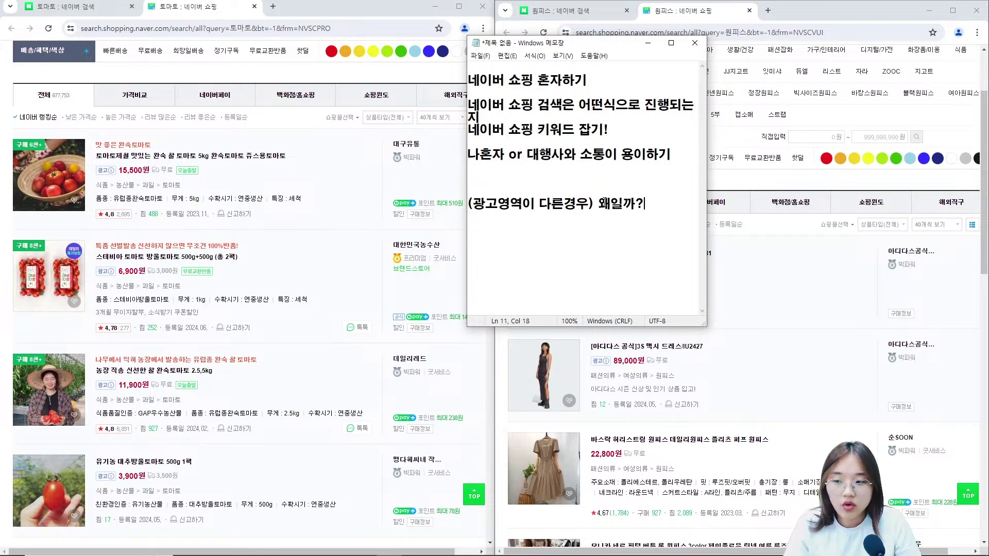
pyautogui.click(600, 203)
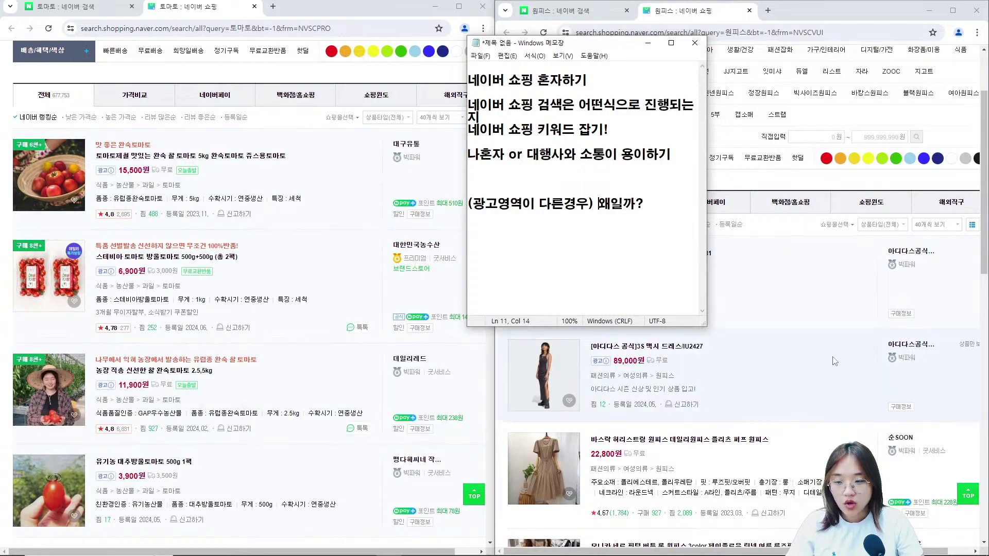
# Move the notes aside, check which products in the 원피스 shopping listing are ads, and put the notes out of view
pyautogui.moveTo(616, 49); pyautogui.dragTo(438, 72)
pyautogui.scroll(-4, 746, 260)
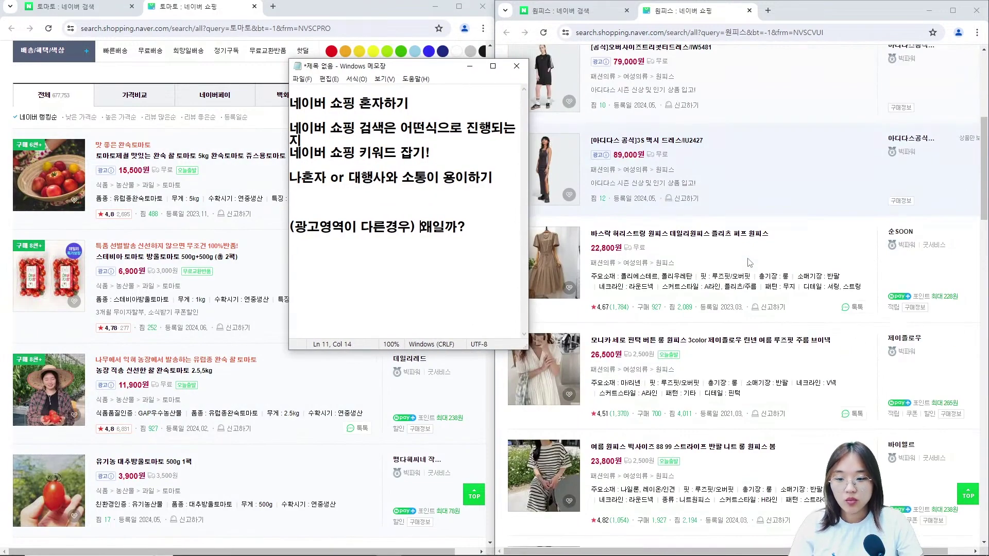
pyautogui.scroll(-4, 749, 263)
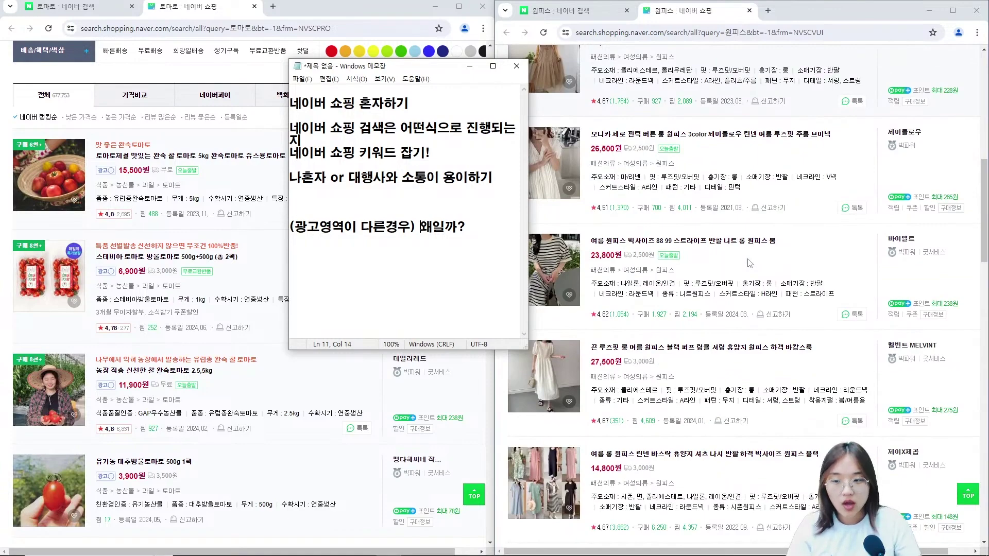
pyautogui.scroll(6, 865, 226)
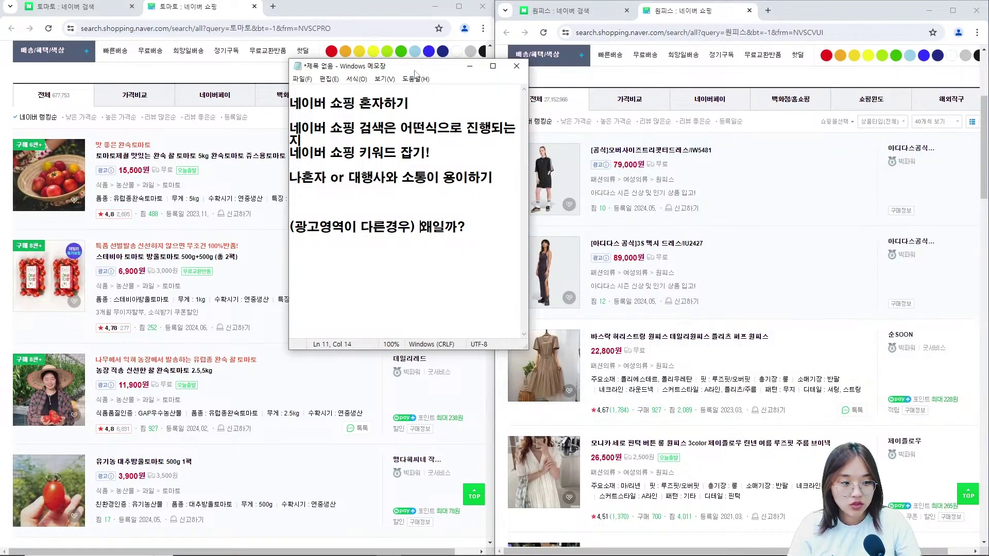
pyautogui.moveTo(426, 67); pyautogui.dragTo(790, 117)
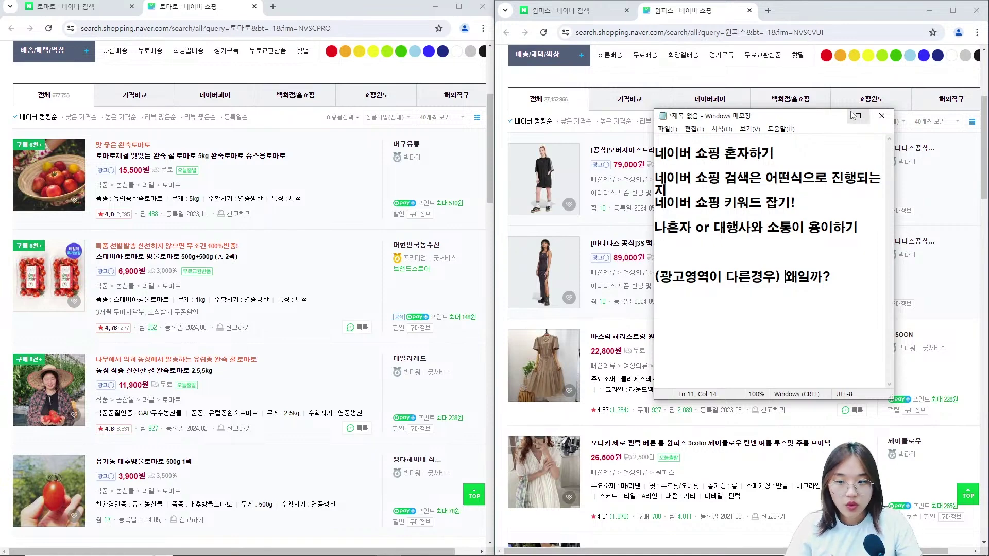
pyautogui.click(844, 21)
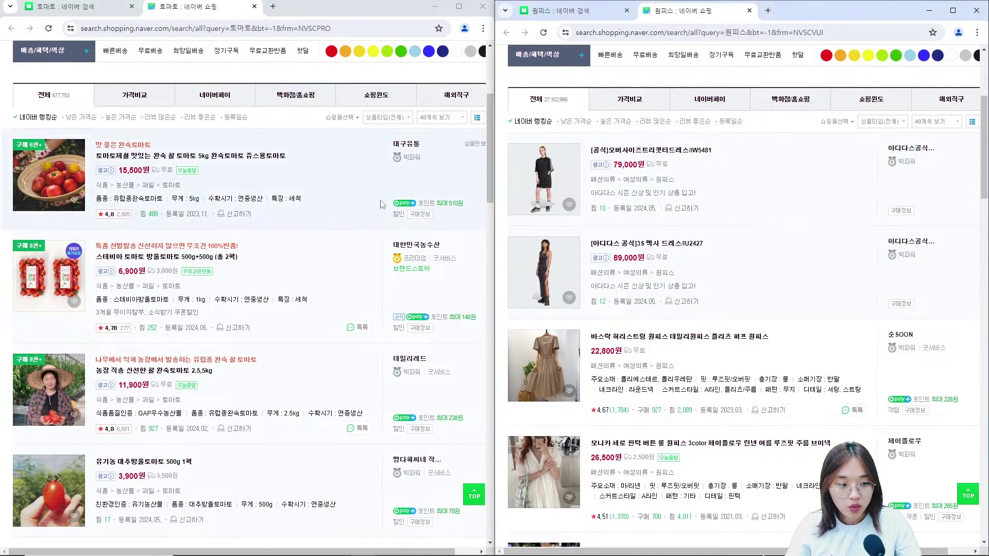
# Open the mobile Naver Shopping results for "토마토" in the window that shows the 원피스 listing
pyautogui.click(587, 33)
pyautogui.write('ㅡ')
pyautogui.press('BackSpace')
pyautogui.write('m')
pyautogui.press('Return')
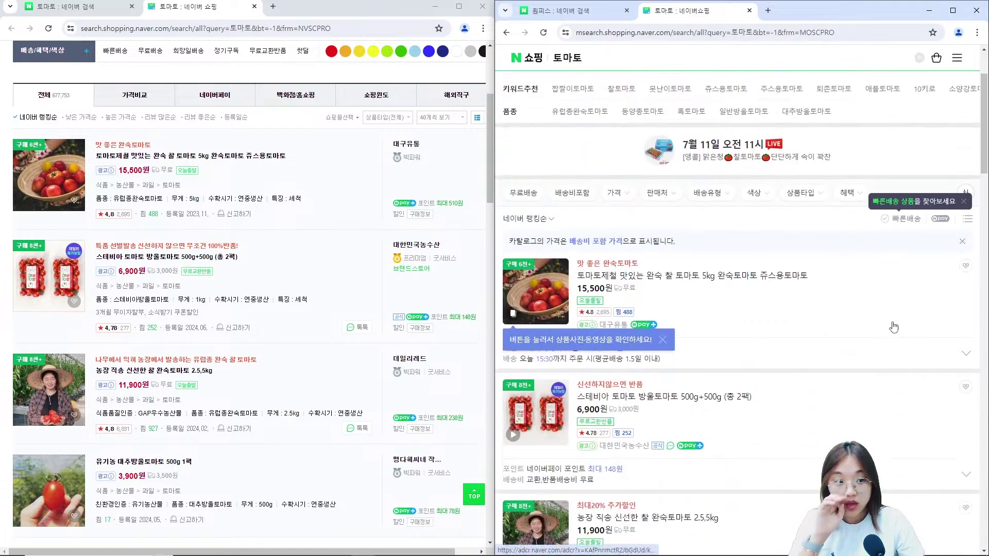
# Compare the ad-marked products at the start of the mobile 토마토 listing with those in the PC listing
pyautogui.scroll(-2, 744, 314)
pyautogui.scroll(-1, 744, 315)
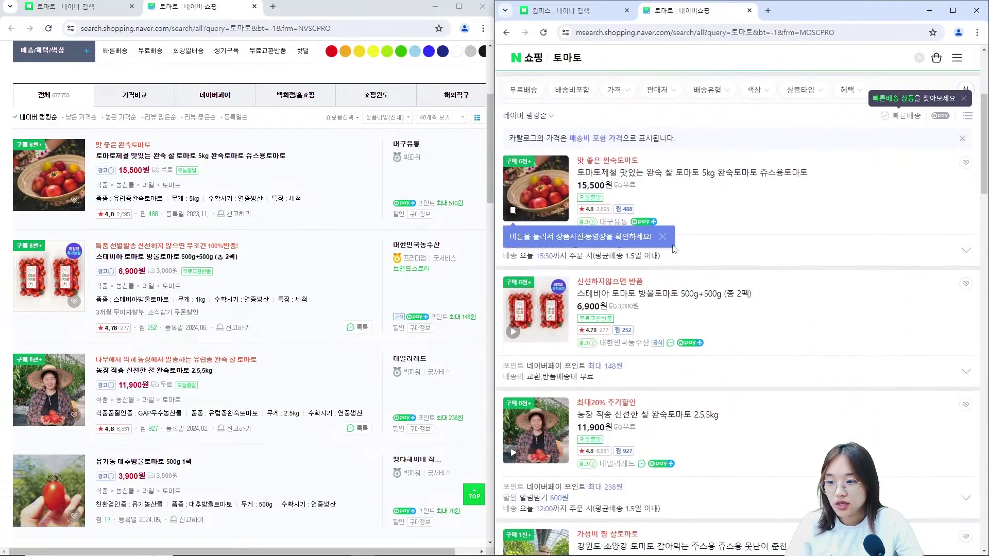
pyautogui.scroll(-1, 655, 180)
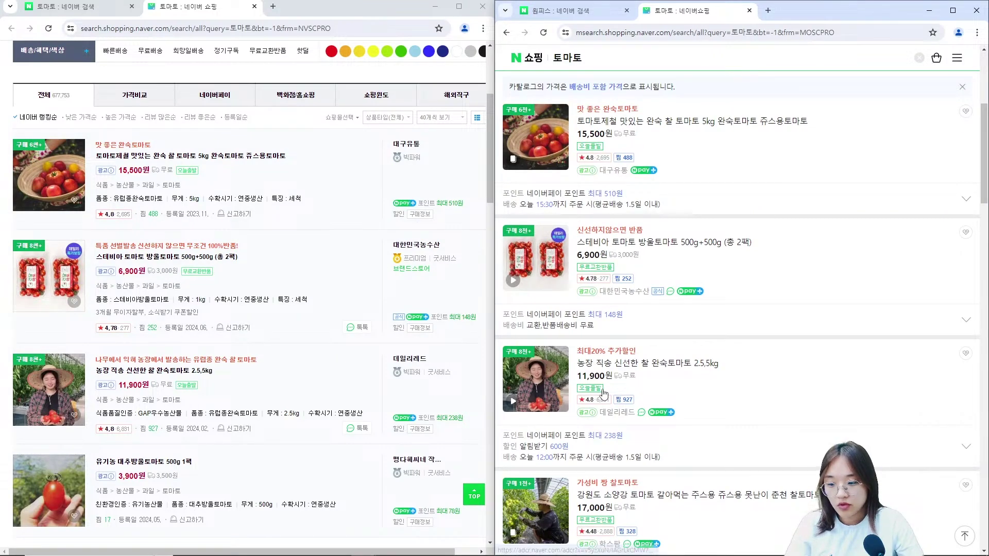
pyautogui.scroll(-1, 603, 394)
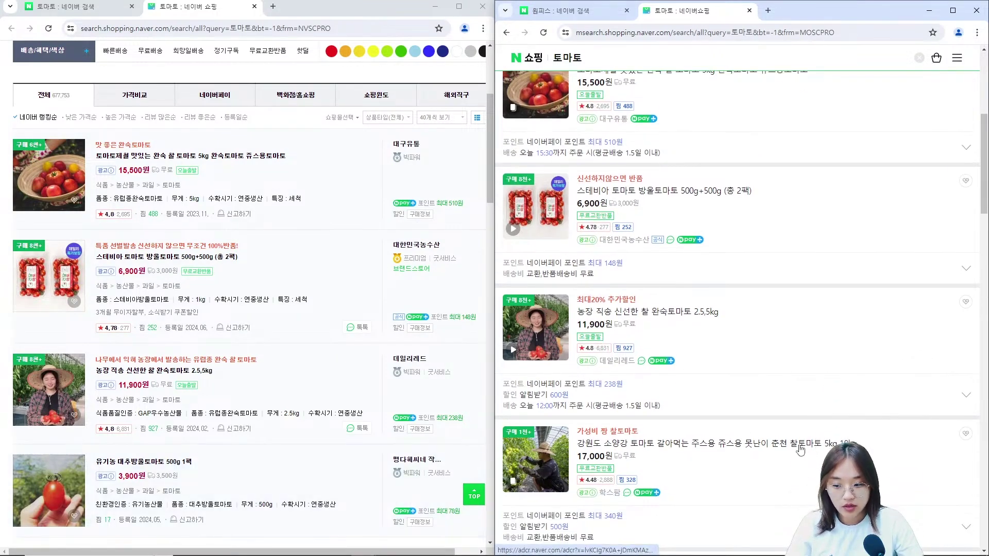
pyautogui.scroll(3, 779, 438)
pyautogui.scroll(-5, 536, 478)
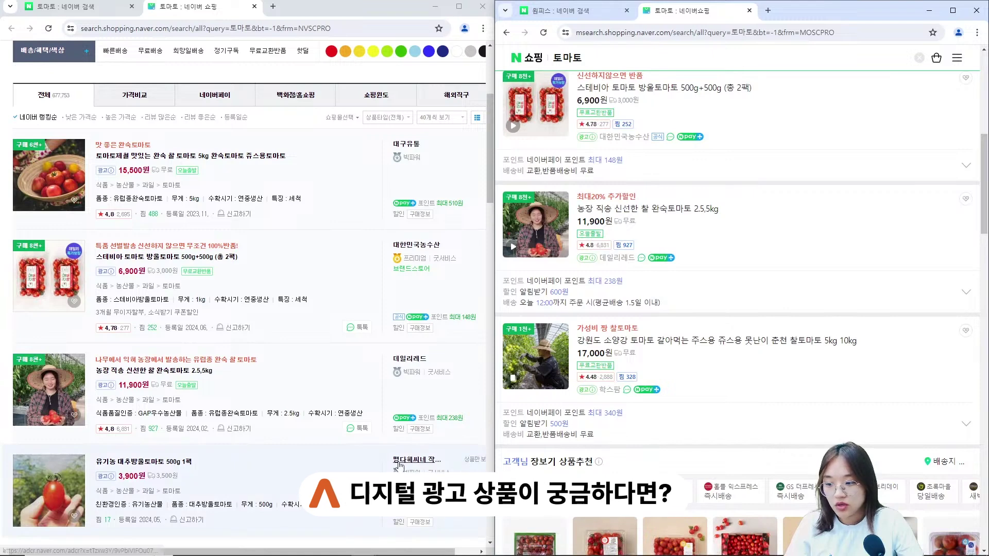
pyautogui.scroll(-4, 806, 420)
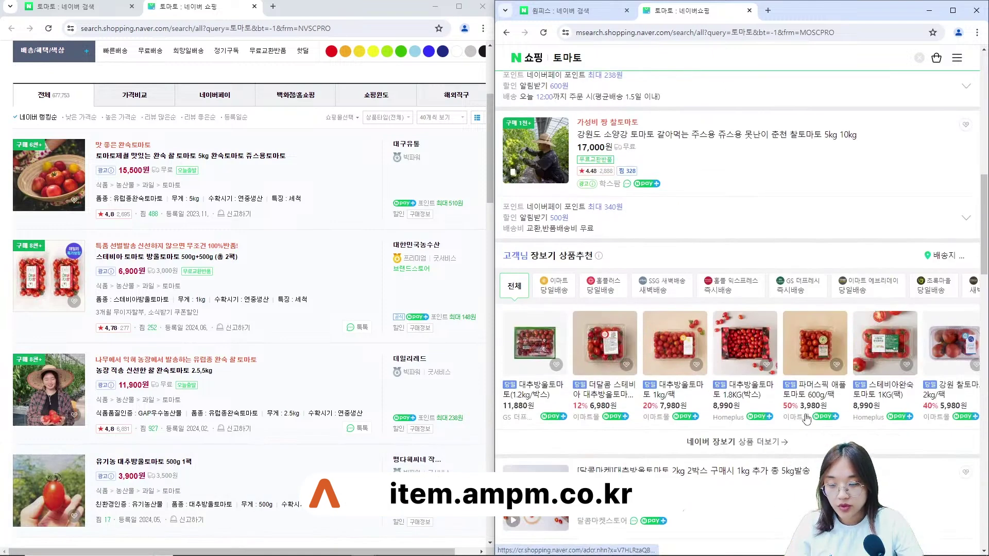
pyautogui.scroll(-4, 807, 420)
# Search the mobile 토마토 listing for the seller of the ad "유기농 대추방울토마토 500g 1팩" and locate that product
pyautogui.hotkey('ctrl', 'f')
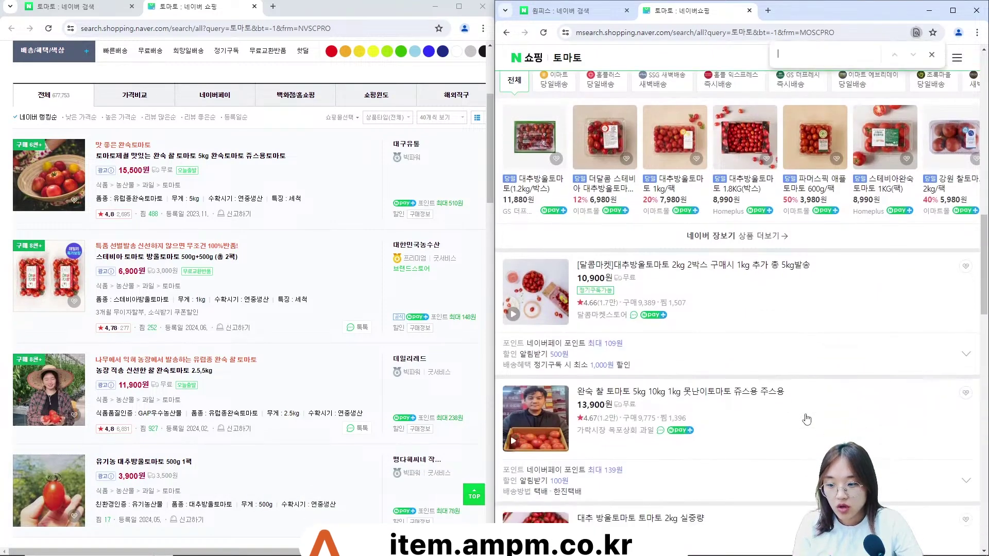
pyautogui.write('ㅁ')
pyautogui.write('다혜')
pyautogui.scroll(-10, 847, 383)
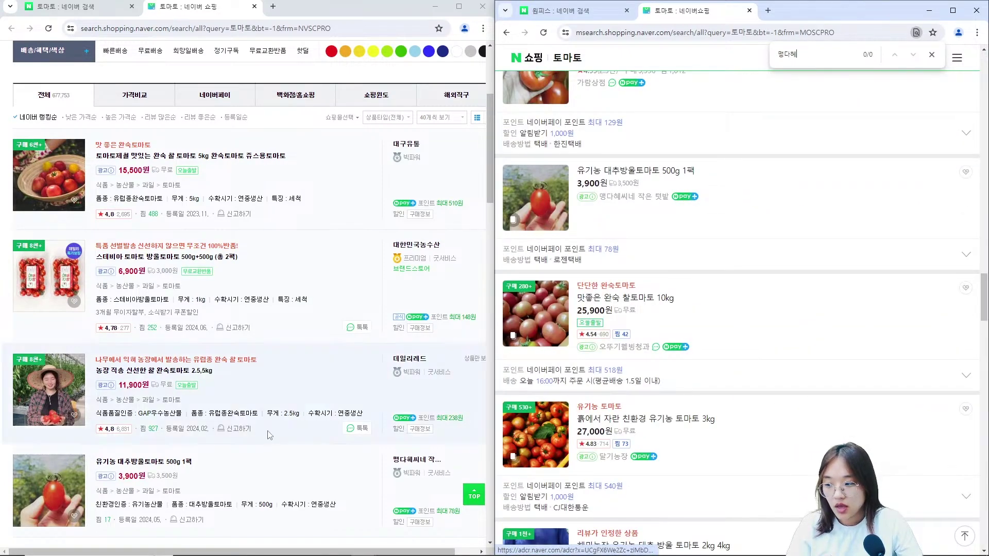
pyautogui.scroll(2, 772, 206)
pyautogui.click(930, 55)
# Examine where ad-marked products sit among the ordinary ones in the mobile 토마토 listing, and compare this with the PC listing
pyautogui.scroll(7, 742, 355)
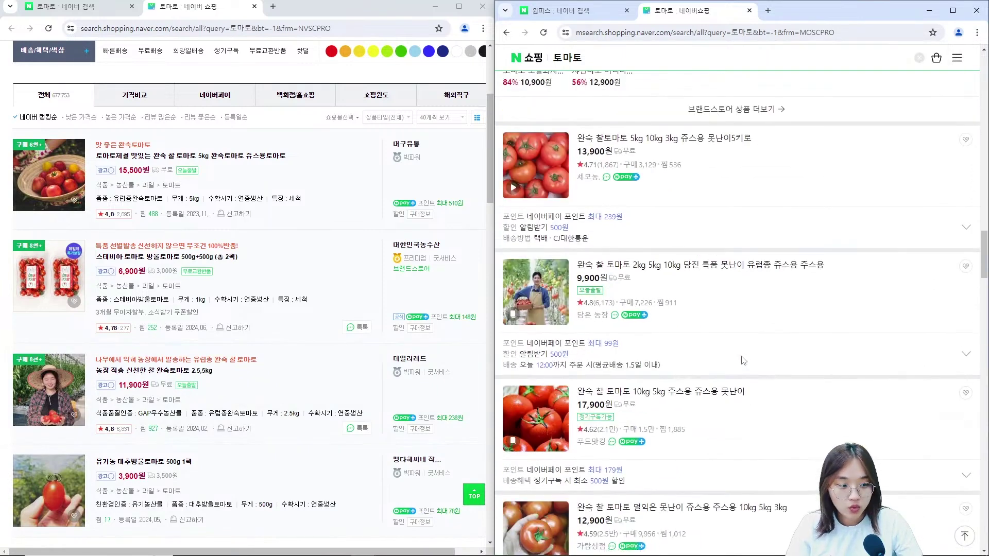
pyautogui.scroll(-4, 744, 361)
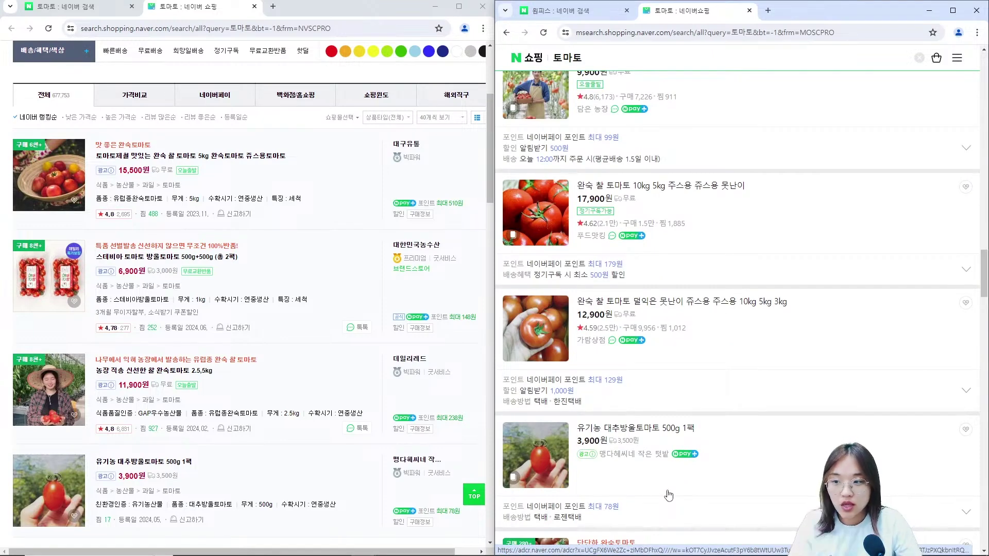
pyautogui.scroll(3, 669, 496)
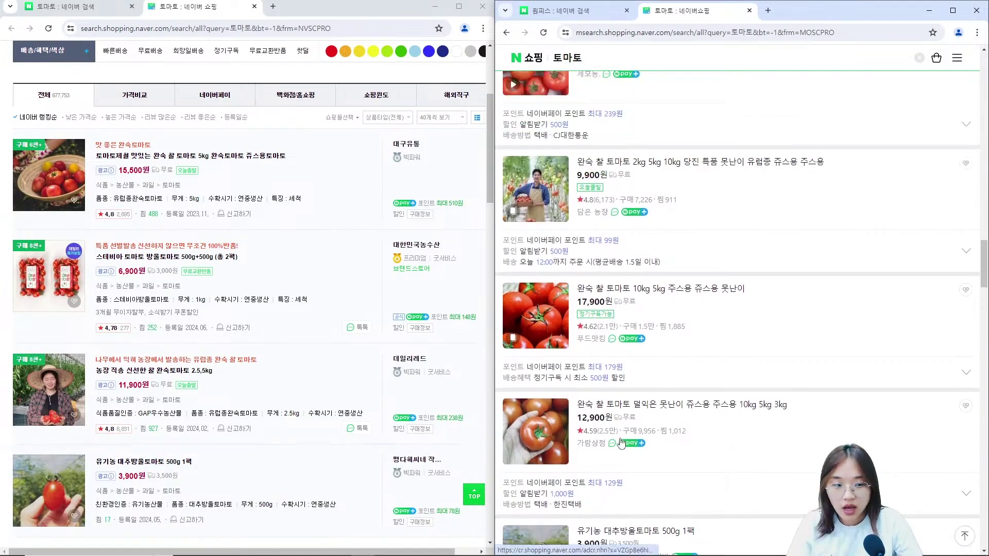
pyautogui.scroll(-15, 621, 443)
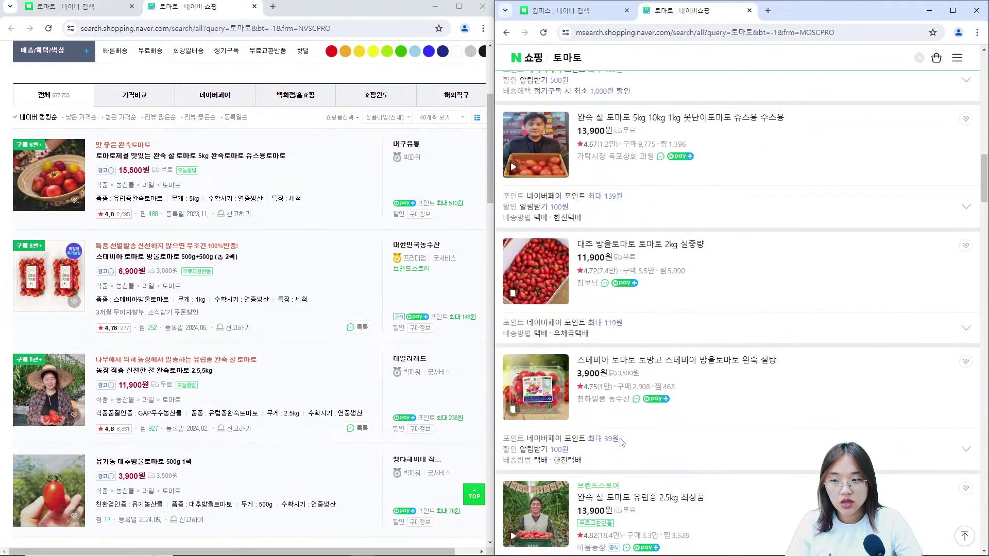
pyautogui.scroll(4, 621, 442)
pyautogui.scroll(5, 622, 442)
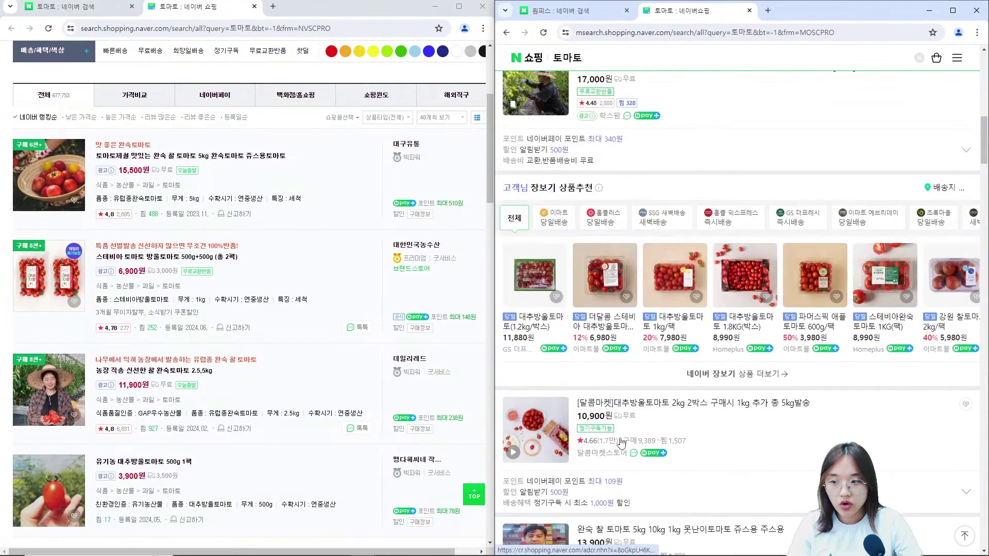
pyautogui.scroll(-4, 309, 442)
pyautogui.scroll(5, 596, 453)
pyautogui.scroll(4, 596, 453)
pyautogui.scroll(-5, 477, 444)
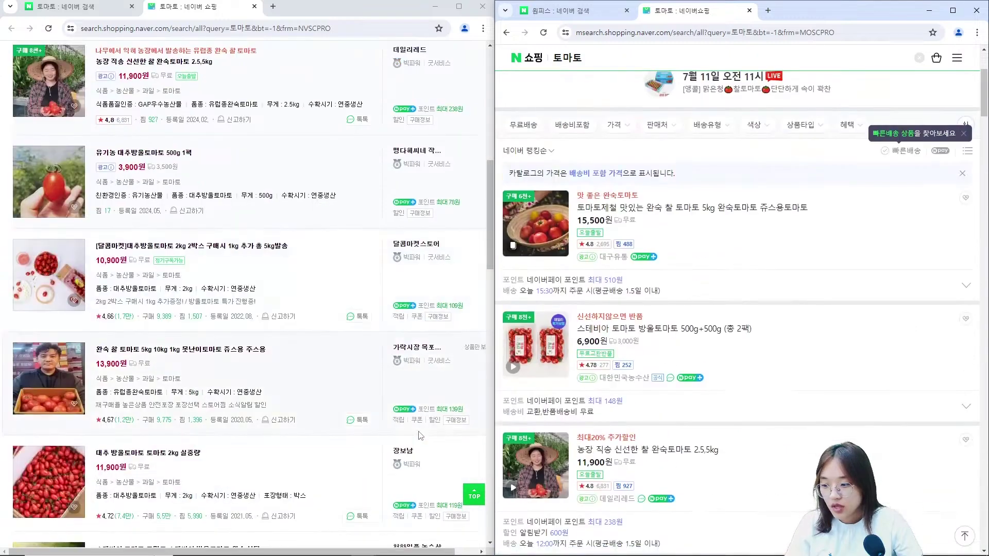
pyautogui.scroll(1, 477, 445)
pyautogui.scroll(10, 477, 444)
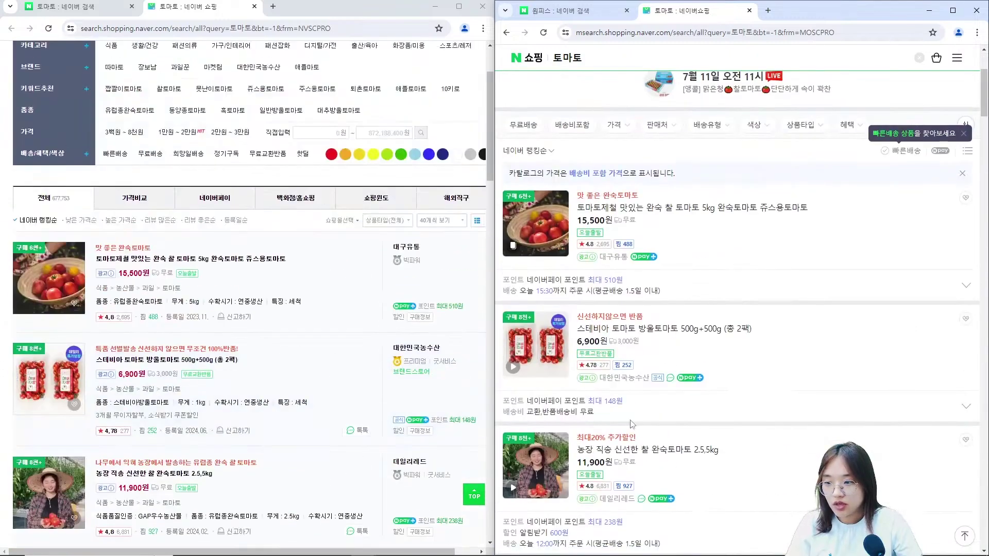
pyautogui.scroll(3, 633, 424)
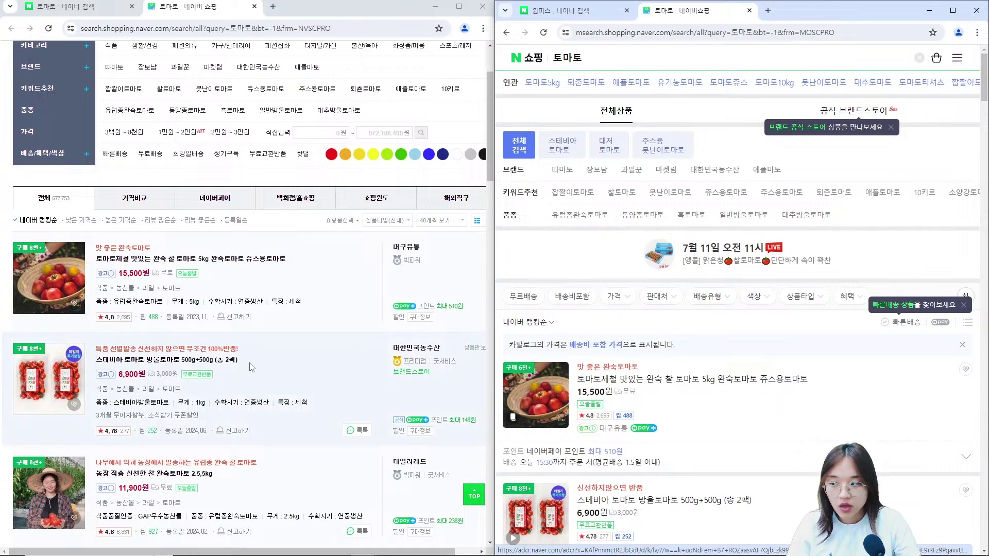
pyautogui.moveTo(419, 425)
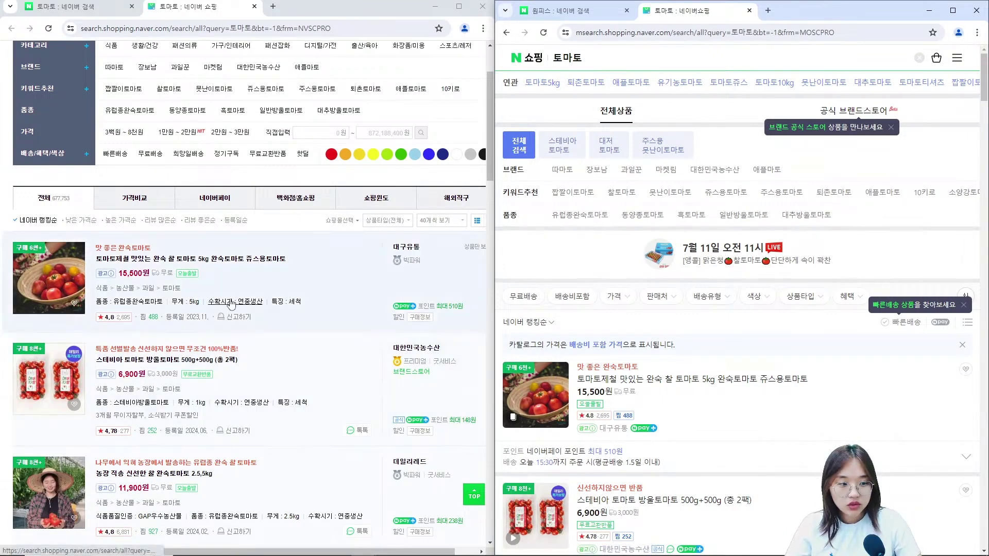
# Search for "토너" in the PC Naver Shopping window, enlarge it to full screen, and look over the ads and ordinary products
pyautogui.scroll(2, 230, 304)
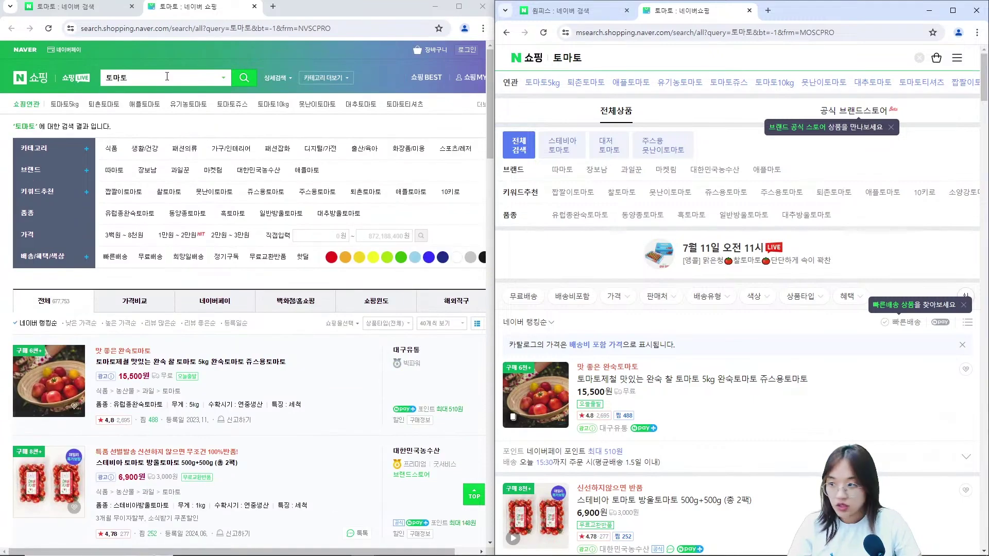
pyautogui.click(34, 63)
pyautogui.write('토너')
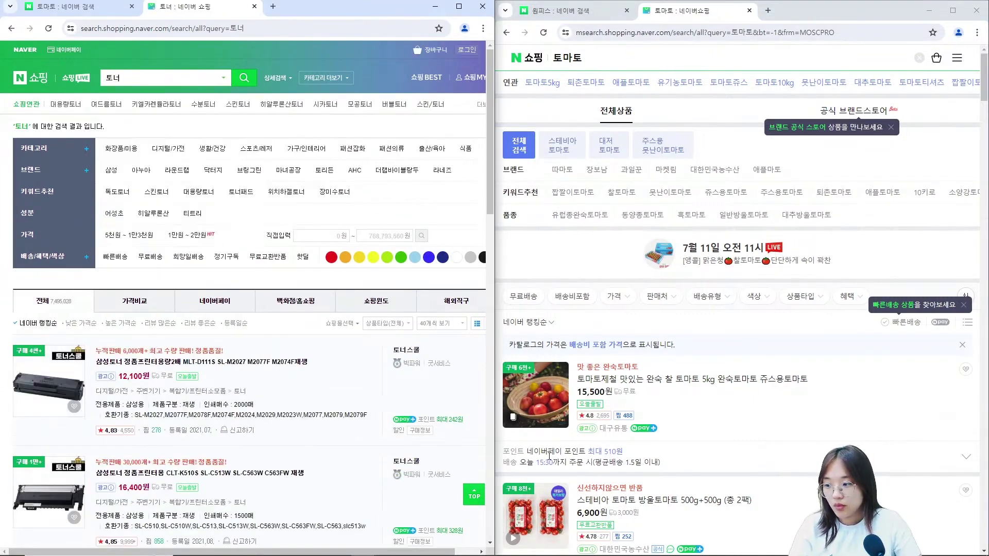
pyautogui.moveTo(351, 10); pyautogui.dragTo(594, 7)
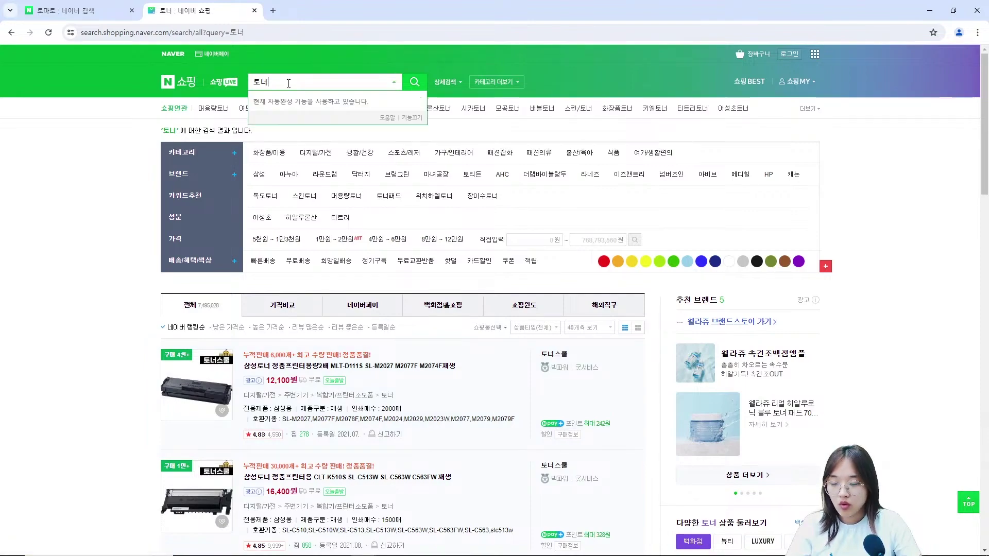
pyautogui.scroll(-5, 128, 264)
pyautogui.scroll(-2, 129, 264)
pyautogui.scroll(2, 381, 352)
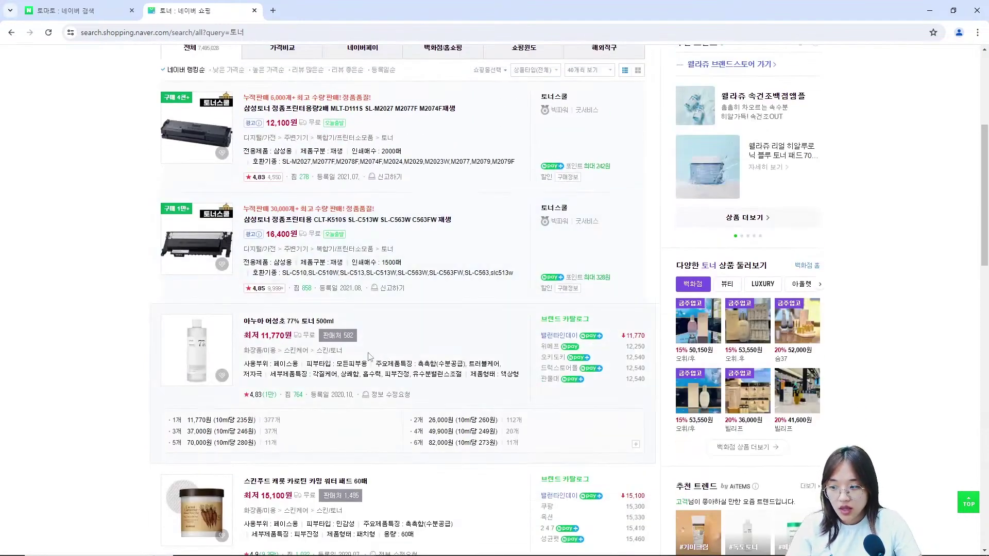
# Switch to Notepad and add the question "내가 원하는 키워드 노출 될 수 있을까?" followed by a separate line starting "카테고리 <"
pyautogui.hotkey('alt', 'Tab')
pyautogui.press('Tab')
pyautogui.moveTo(712, 83); pyautogui.dragTo(707, 74)
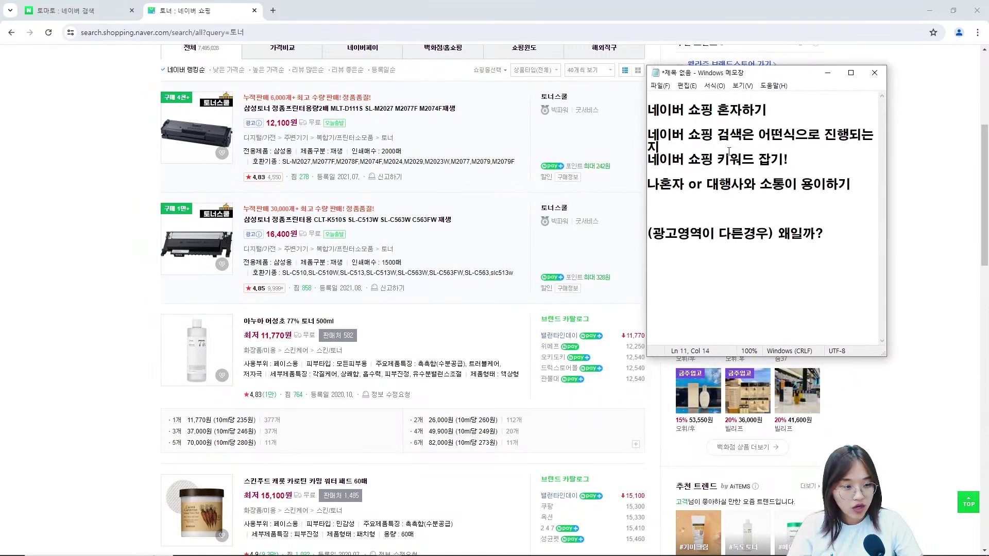
pyautogui.press('Return')
pyautogui.press('Return')
pyautogui.write('내가 원하는 키워드 노출 될 수 있을까?')
pyautogui.press('Return')
pyautogui.press('Return')
pyautogui.write('카')
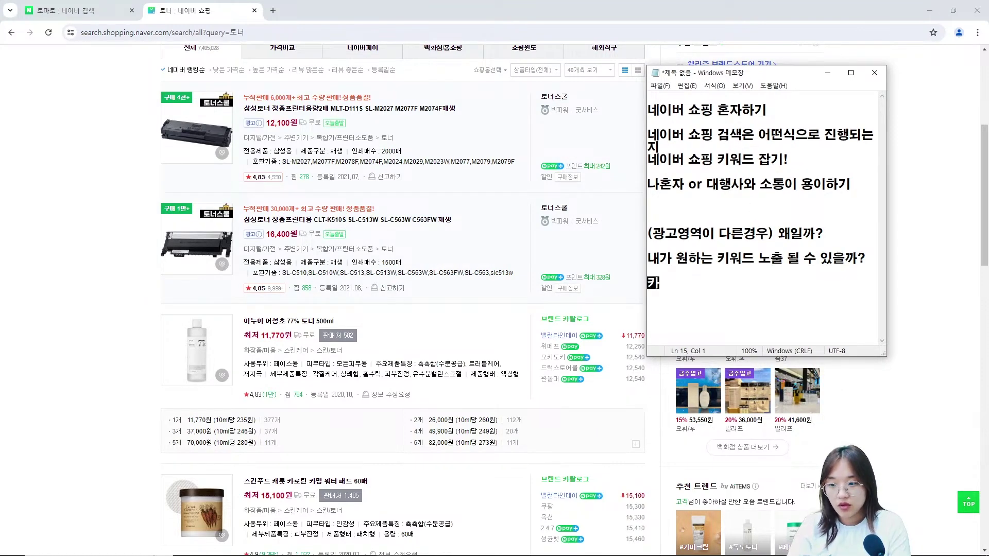
pyautogui.write('테고리 <')
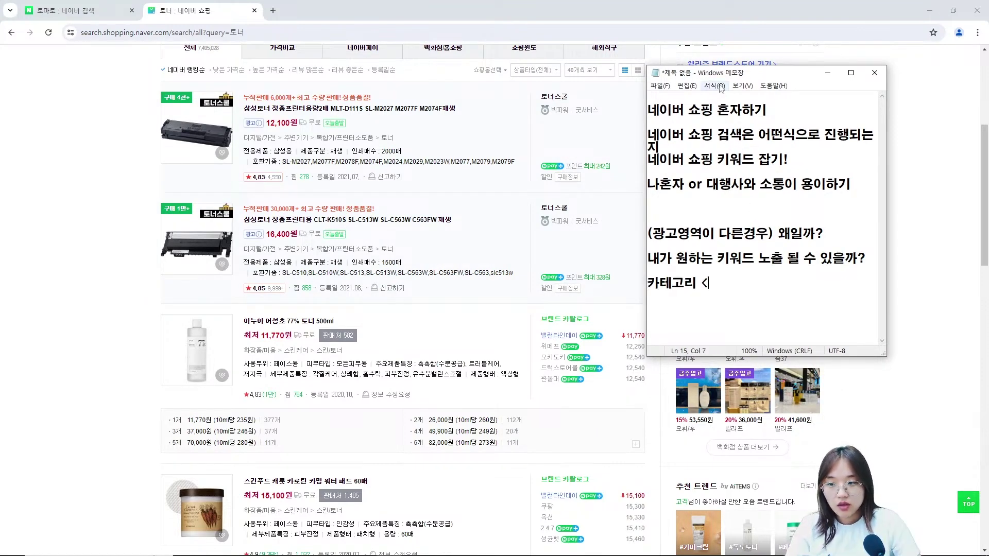
# Examine the category paths of ad-marked and ordinary products on the first page of the PC 토너 listing
pyautogui.scroll(5, 349, 308)
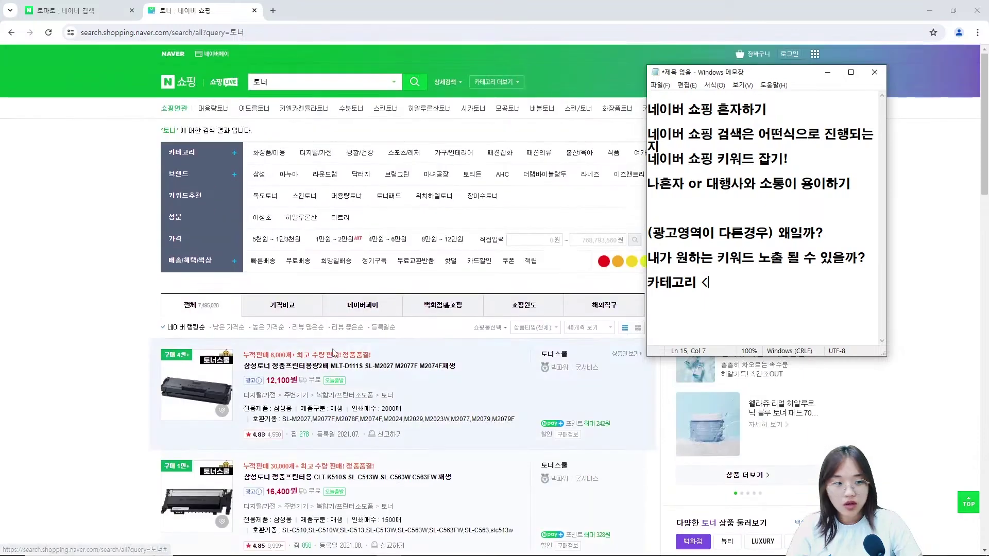
pyautogui.scroll(-5, 350, 307)
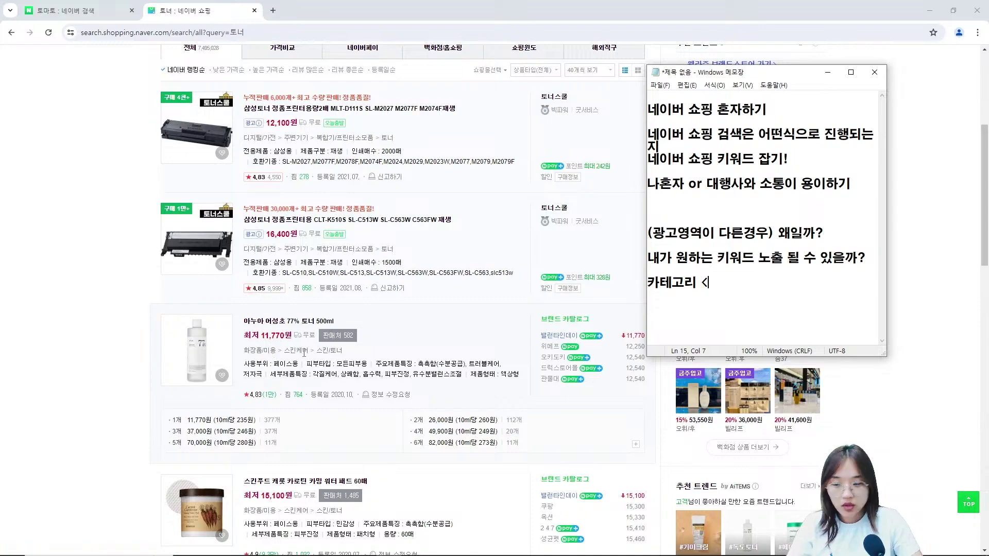
pyautogui.scroll(-1, 723, 441)
pyautogui.scroll(-15, 723, 441)
pyautogui.scroll(-12, 718, 436)
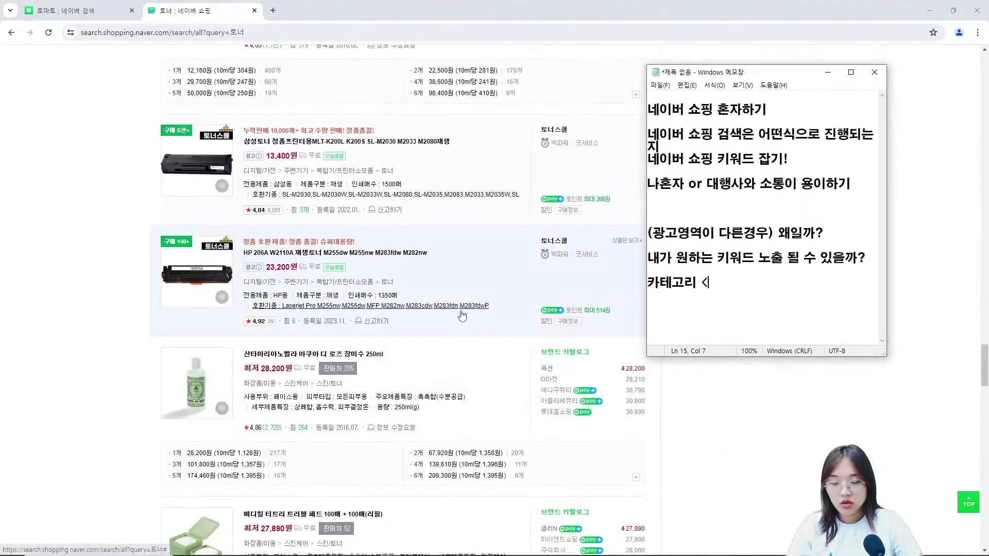
pyautogui.scroll(-10, 712, 443)
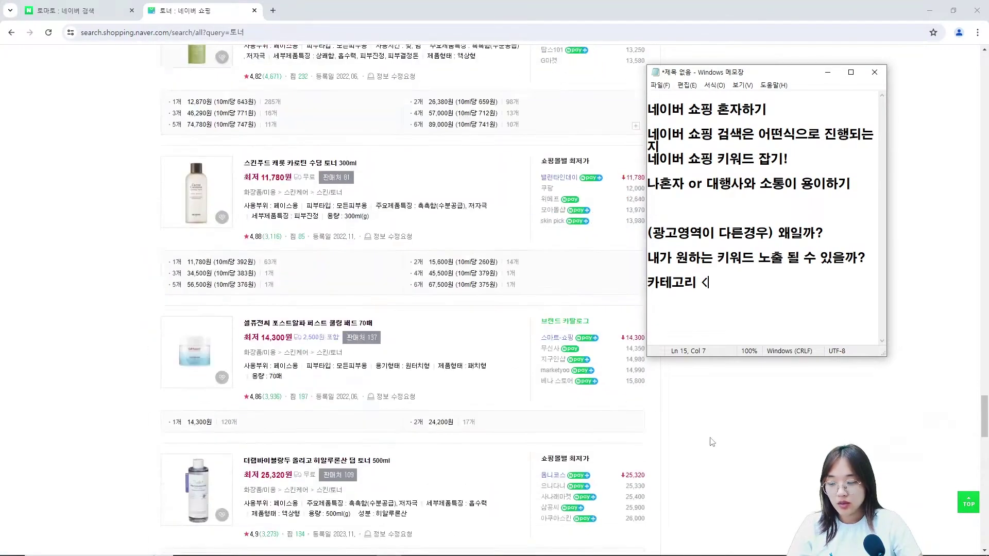
pyautogui.scroll(-15, 712, 444)
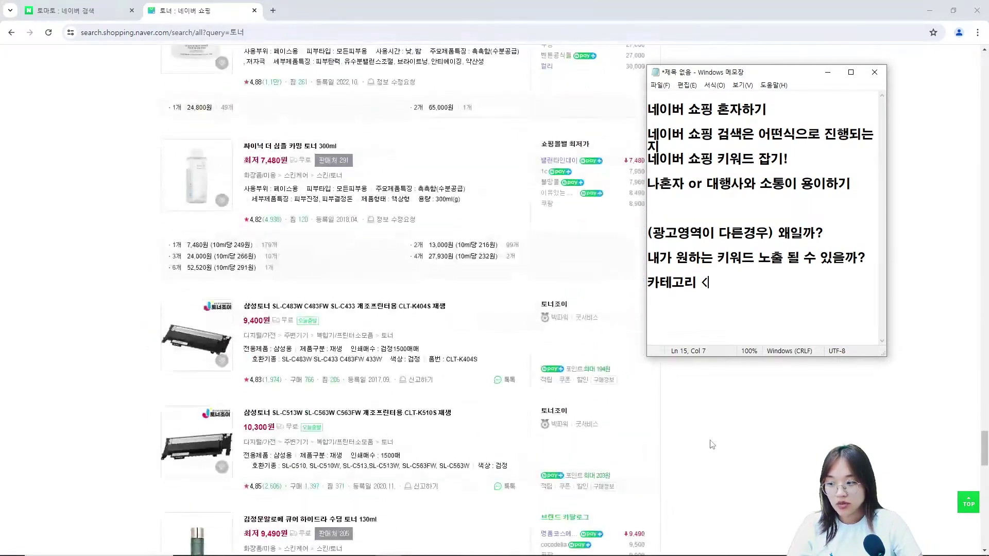
# Open the second page of the 토너 results and check the categories of its ad-marked and ordinary products
pyautogui.click(342, 314)
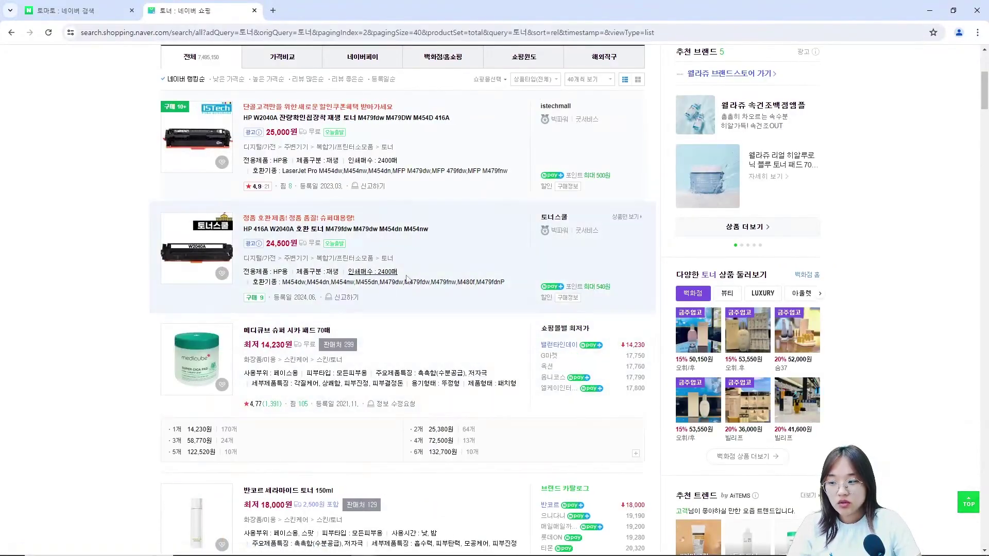
pyautogui.scroll(-10, 510, 350)
pyautogui.scroll(-15, 523, 363)
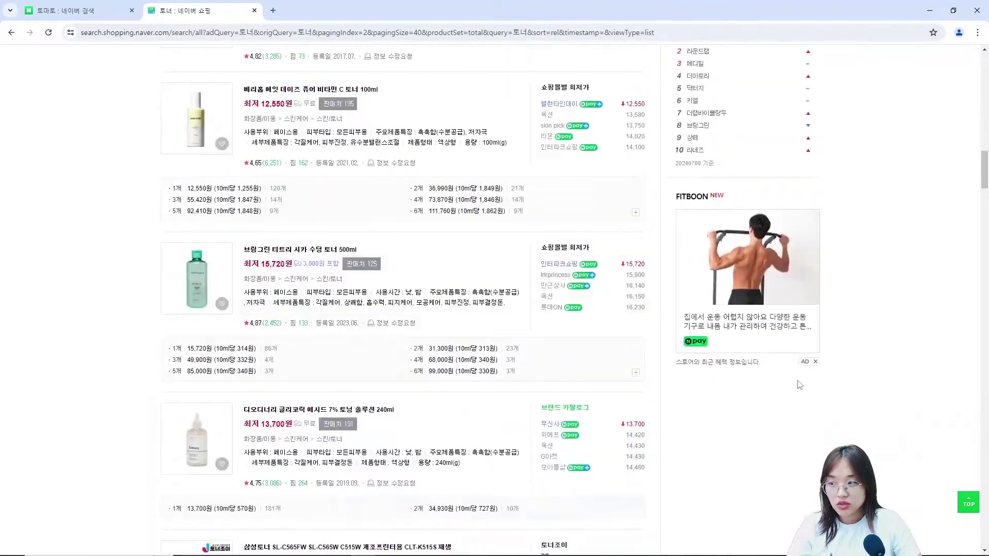
pyautogui.scroll(-8, 786, 377)
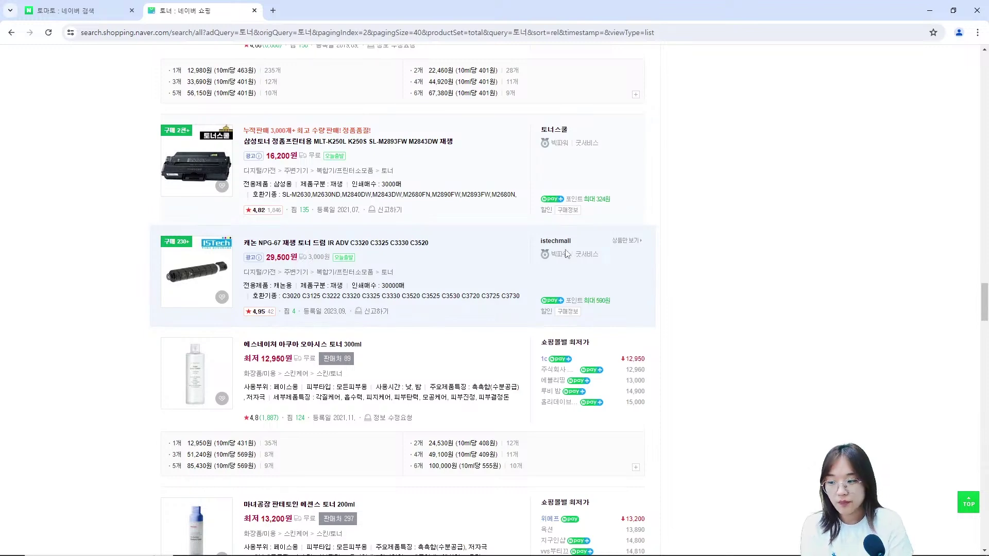
pyautogui.scroll(-5, 827, 369)
# Open the related search 수분토너 and examine the categories of its ad-marked and ordinary products
pyautogui.scroll(20, 618, 257)
pyautogui.click(355, 110)
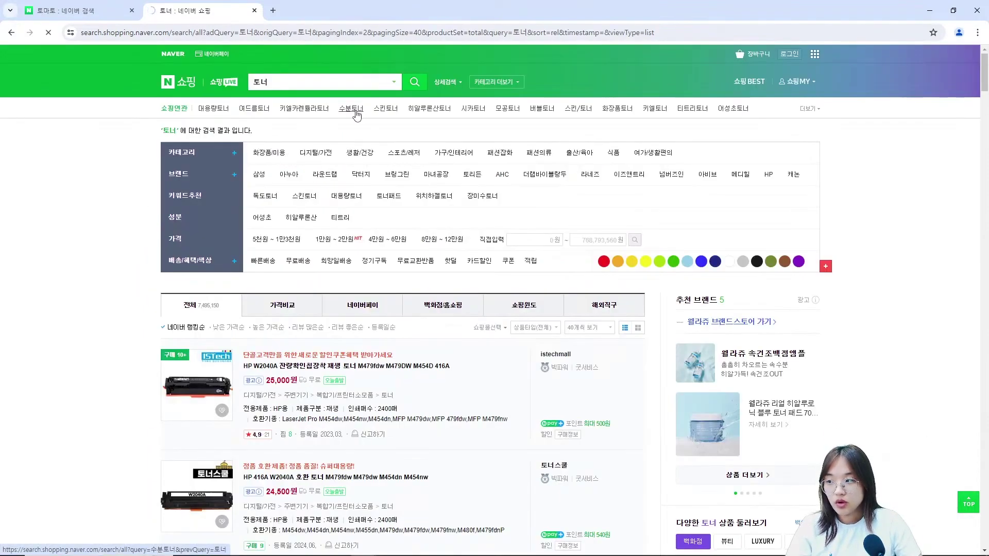
pyautogui.scroll(-1, 295, 380)
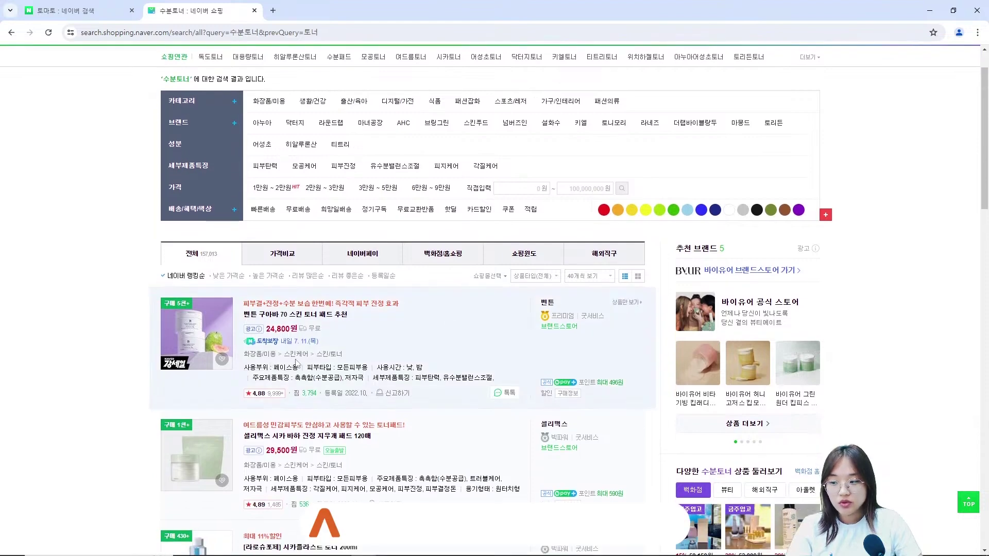
pyautogui.scroll(-4, 340, 362)
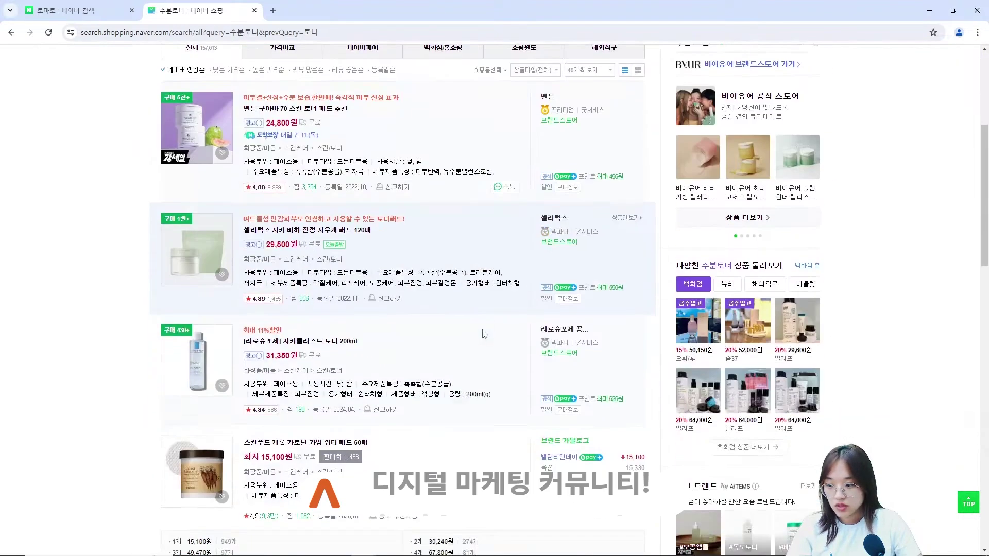
pyautogui.scroll(-15, 454, 369)
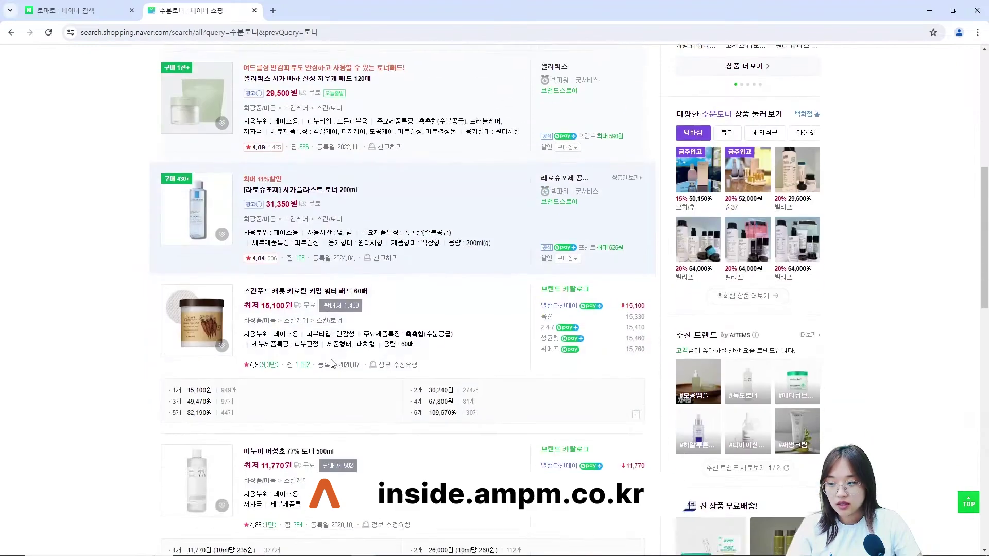
# Replace the "카테고리 <" line in Notepad with "키워드를 검색했을 때 나오는 광고 영역 카테고리와 내 제품 카테고리가 맞아야함"
pyautogui.hotkey('alt', 'Tab')
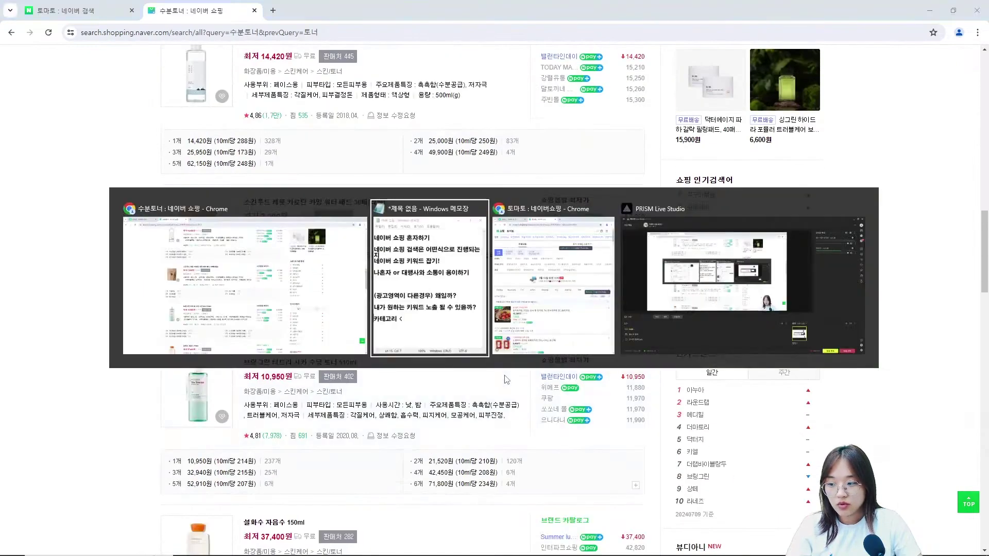
pyautogui.press('BackSpace')
pyautogui.press('BackSpace')
pyautogui.press('BackSpace')
pyautogui.press('BackSpace')
pyautogui.press('BackSpace')
pyautogui.press('BackSpace')
pyautogui.write('키워드를 검색했을 때 나오는 광고 영역 카테고리와 내 제품 카테고리가 맞아야함')
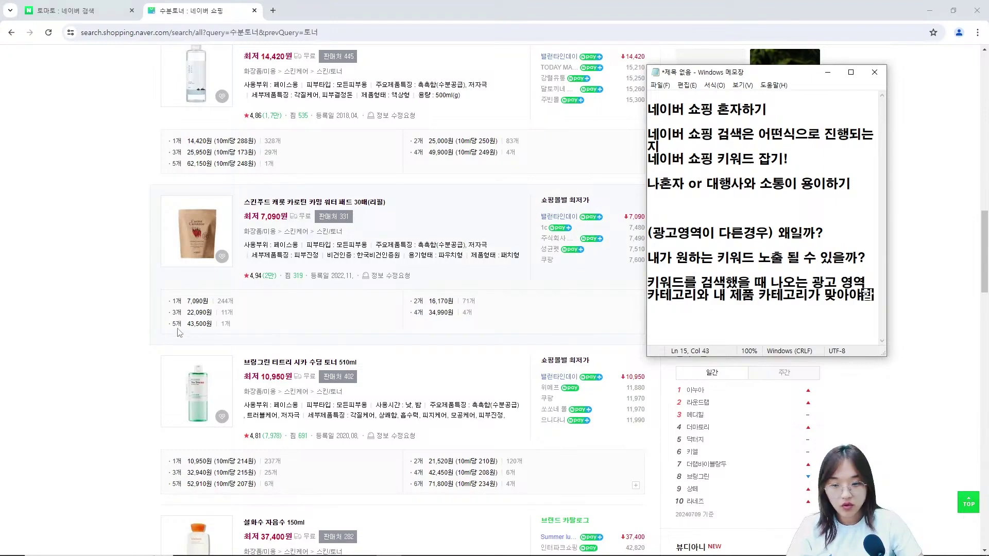
# Show the 토너 and 수분토너 listings side by side and compare the categories of their ads and ordinary products
pyautogui.scroll(10, 177, 339)
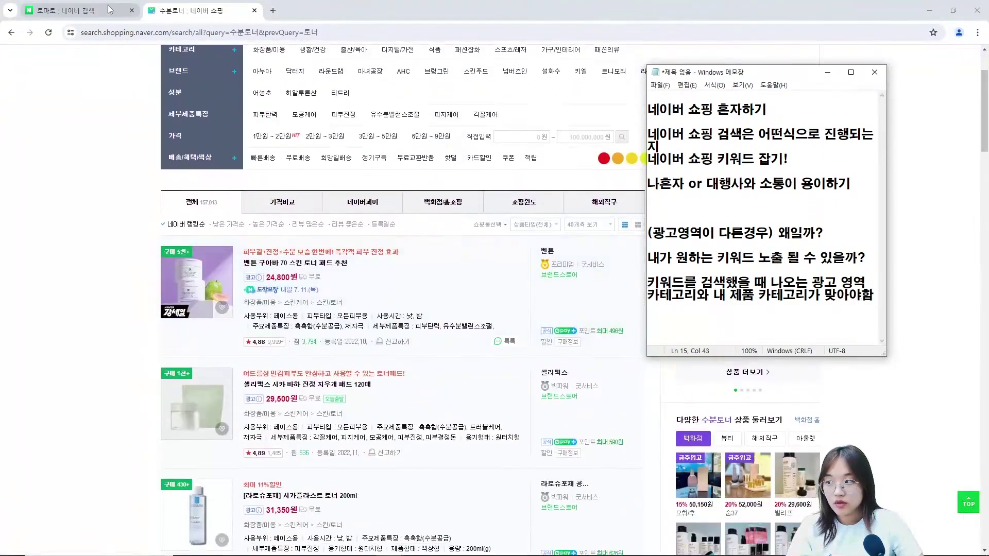
pyautogui.click(127, 5)
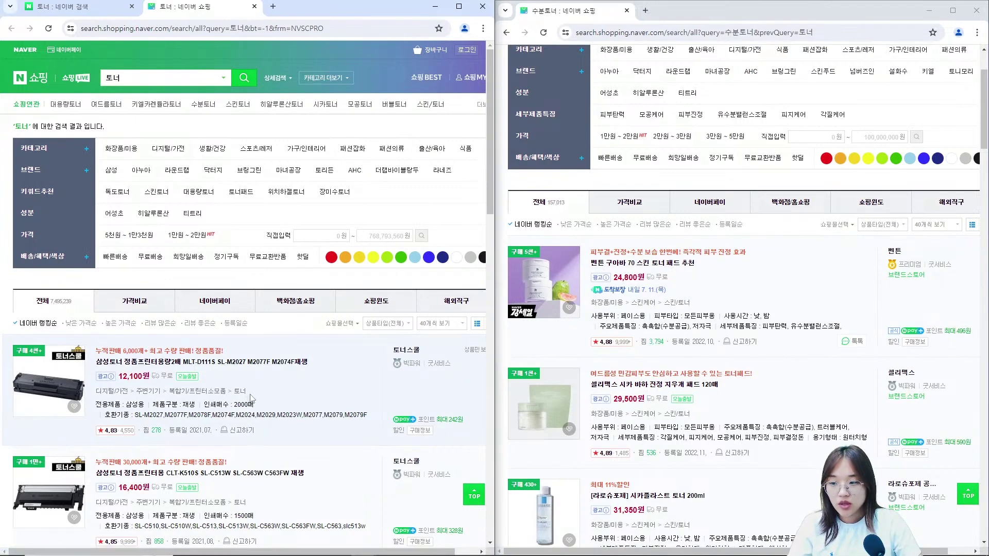
pyautogui.scroll(1, 614, 332)
pyautogui.scroll(1, 614, 332)
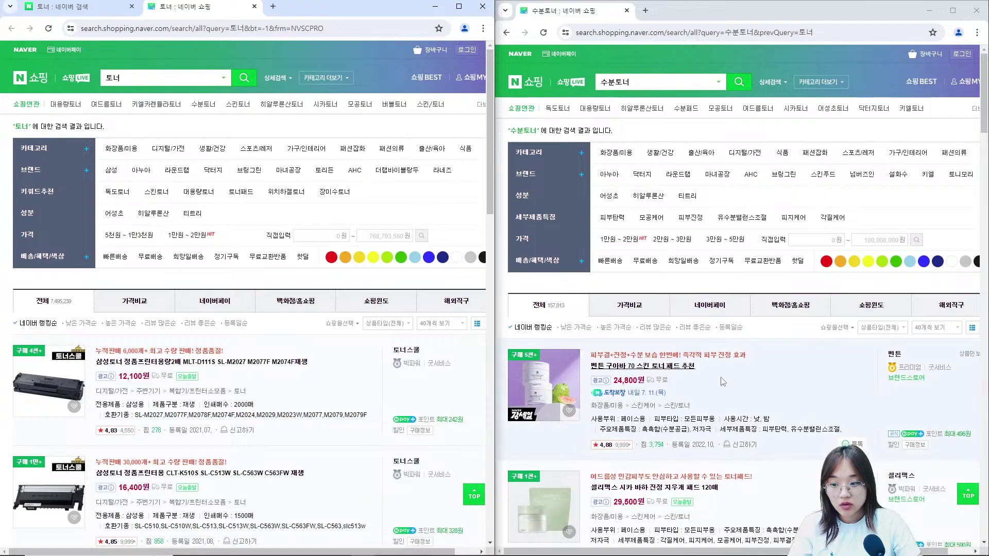
pyautogui.scroll(-10, 322, 337)
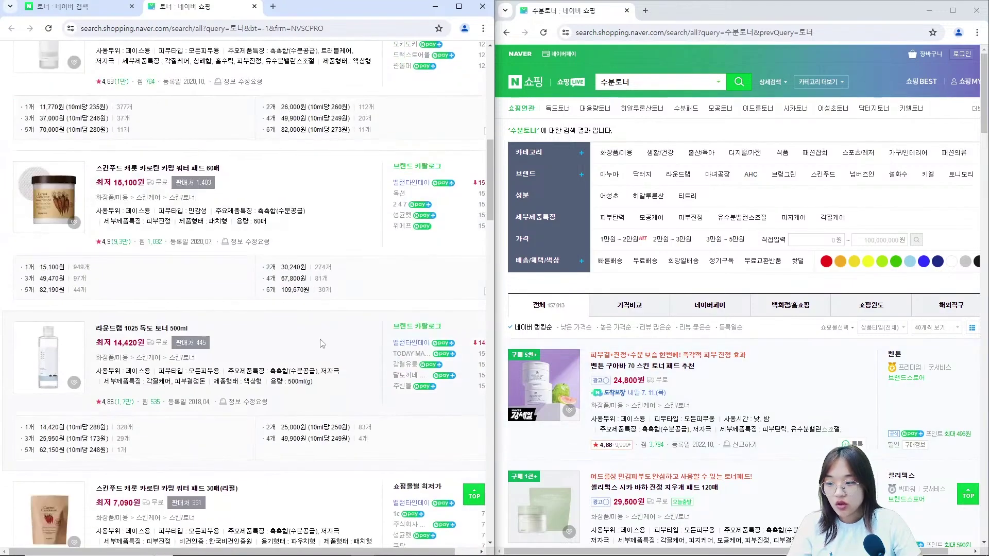
pyautogui.scroll(8, 322, 337)
pyautogui.scroll(2, 242, 292)
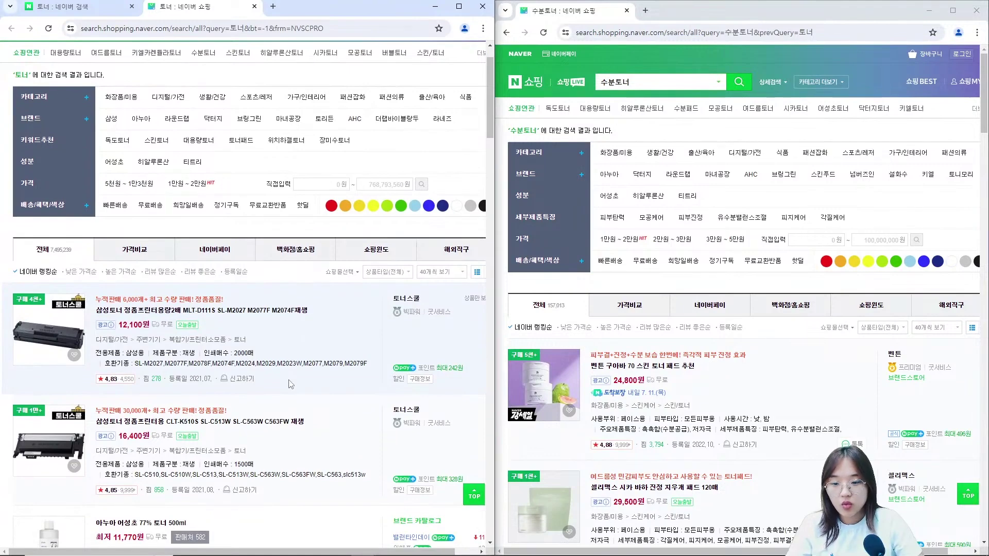
# Move the Notepad window over the 토너 listing, and highlight the category path and product name of the first 수분토너 ad
pyautogui.hotkey('alt', 'Tab')
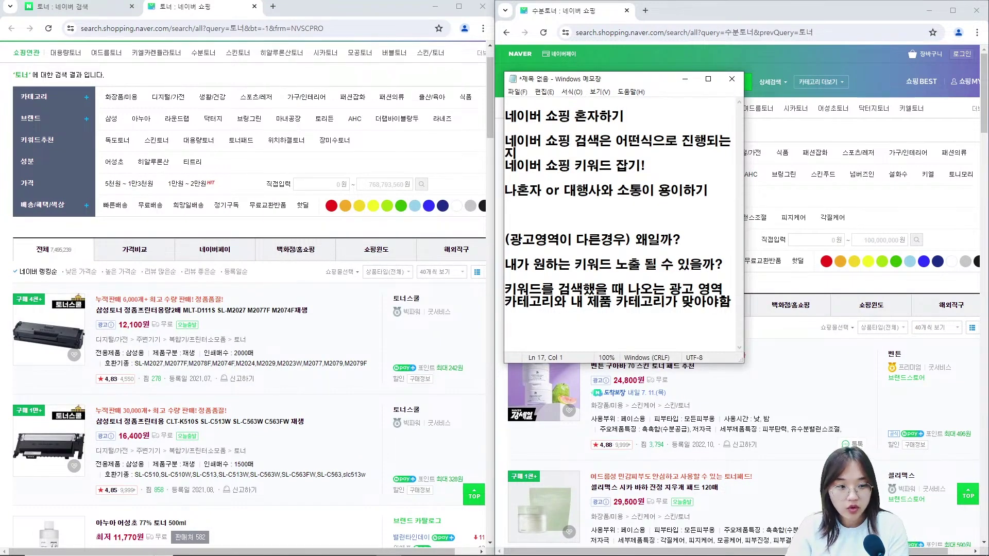
pyautogui.moveTo(674, 79); pyautogui.dragTo(376, 79)
pyautogui.moveTo(590, 407); pyautogui.dragTo(759, 415)
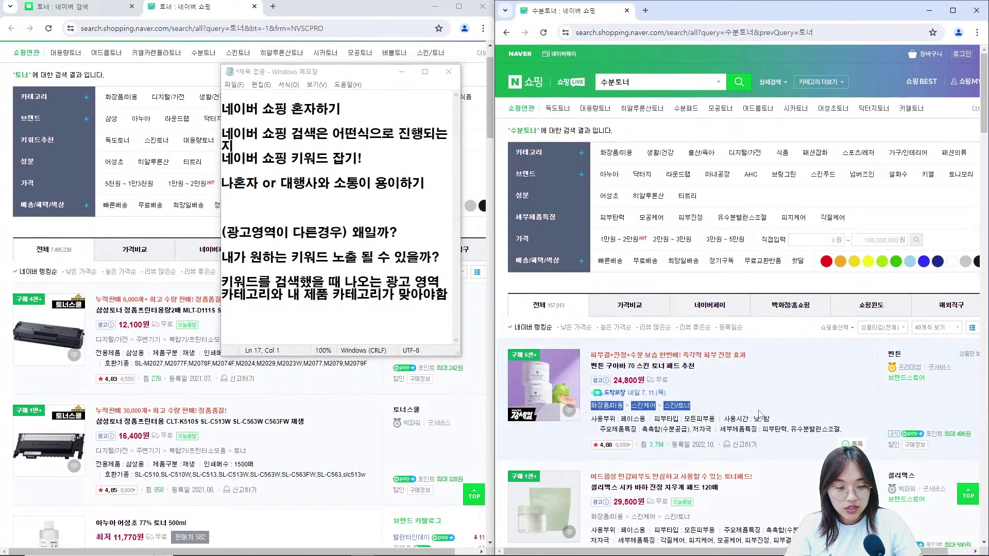
pyautogui.click(708, 380)
pyautogui.tripleClick(592, 366)
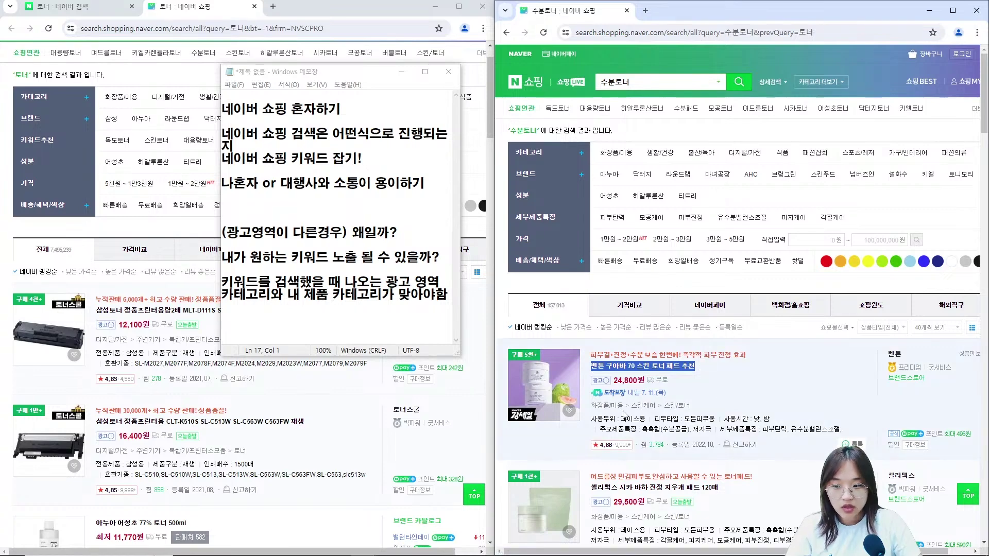
pyautogui.moveTo(674, 406); pyautogui.dragTo(591, 406)
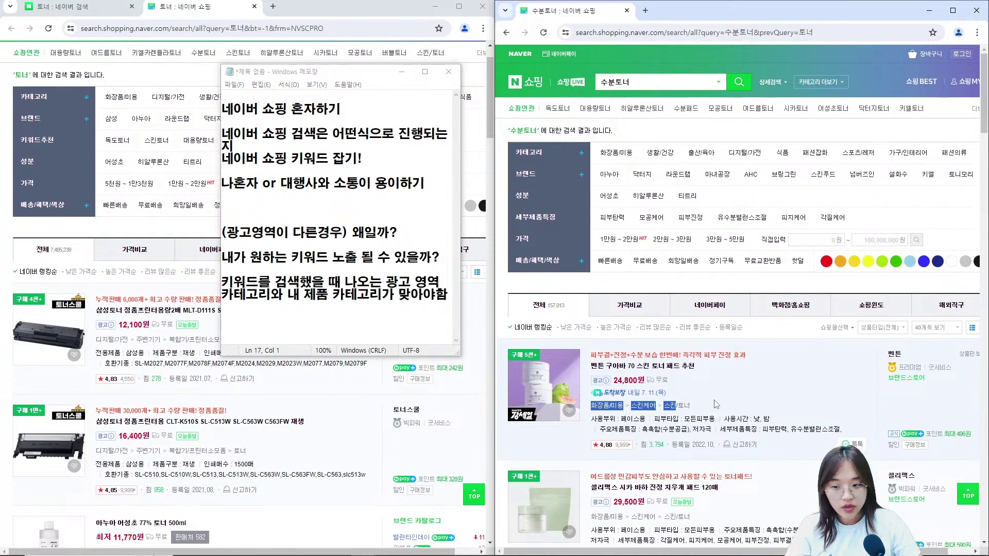
pyautogui.moveTo(590, 366); pyautogui.dragTo(694, 367)
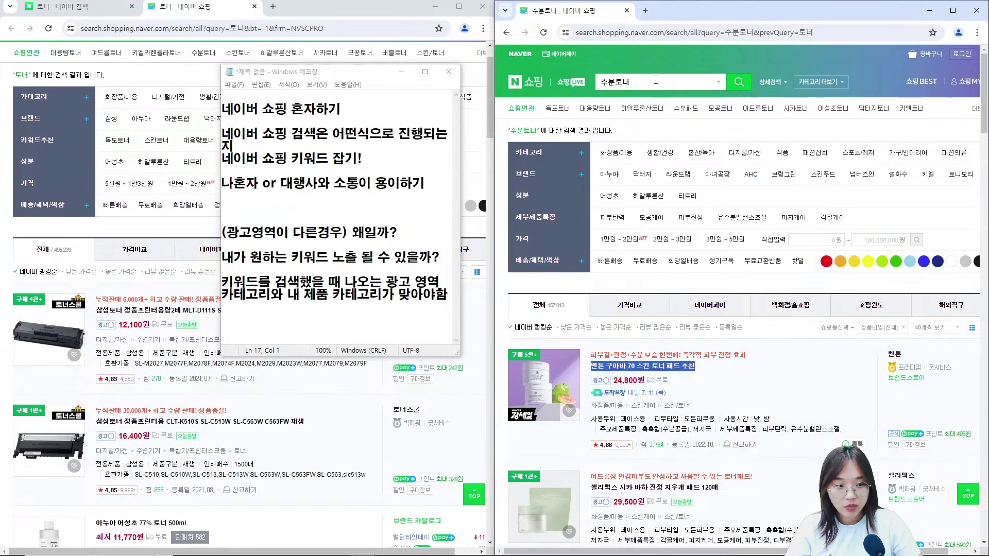
# Add the heading "내가 원하는 키워드로 쇼핑검색 노출 안 될 때" at the end of the Notepad notes
pyautogui.click(329, 71)
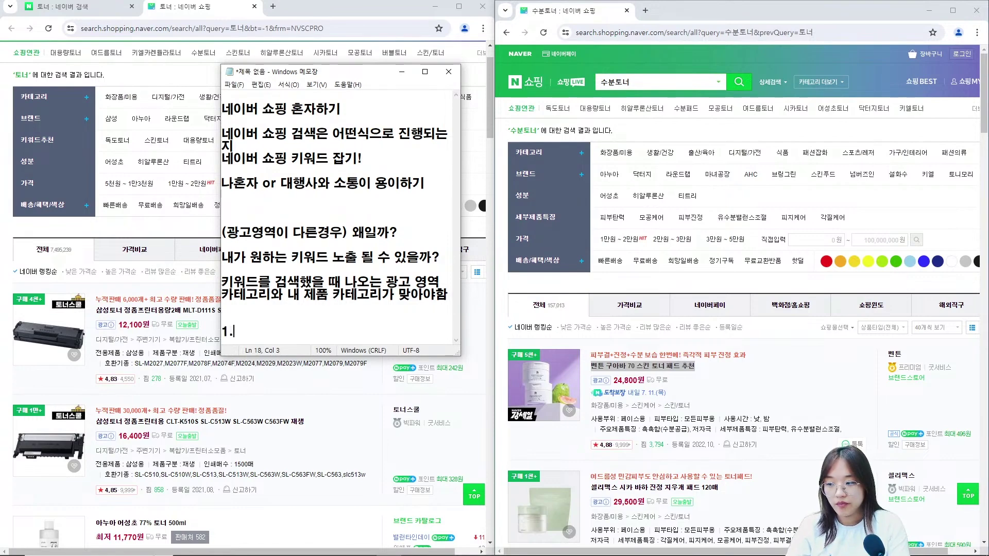
pyautogui.press('BackSpace')
pyautogui.write('내가 원하는 키워드로 쇼핑검색 노출 안 될 때')
pyautogui.press('Return')
pyautogui.press('Return')
# Add three numbered checks: "카테고리 매칭 : 키워드 검색 시 노출되는 광고 영역 제품과 내 카테고리가 맞는지", "제품명에 해당 키워드가 포함되었는지", "입찰가가 너무 낮지 않은지"
pyautogui.write('1. 카테')
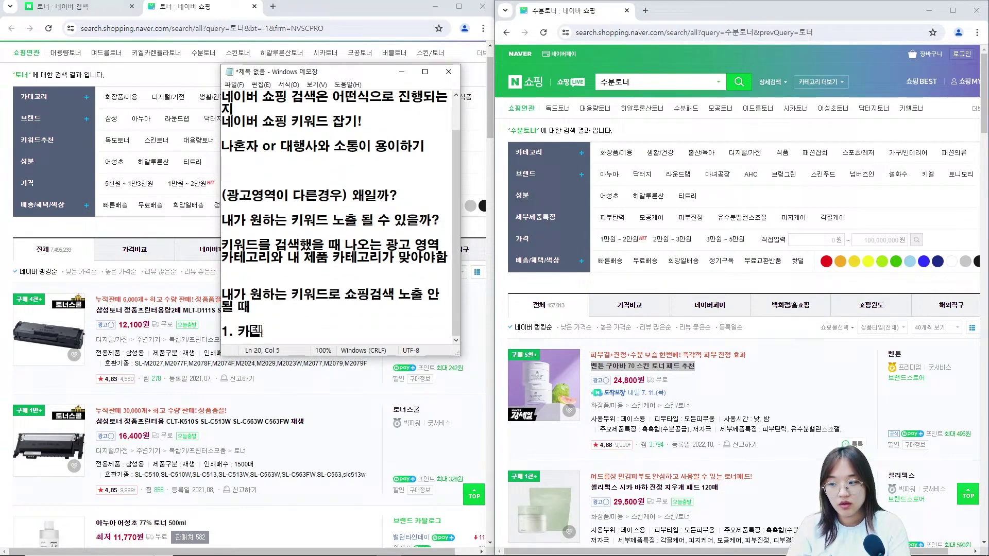
pyautogui.write('고리 매칭 : 키워드 검색 시 노출되는 광고 영역 제품과 내 카테고리가 맞는지 2. 제품명에 해당 키워드가 포함되었는지 3. 입찰가가 너무 낮지 않은지')
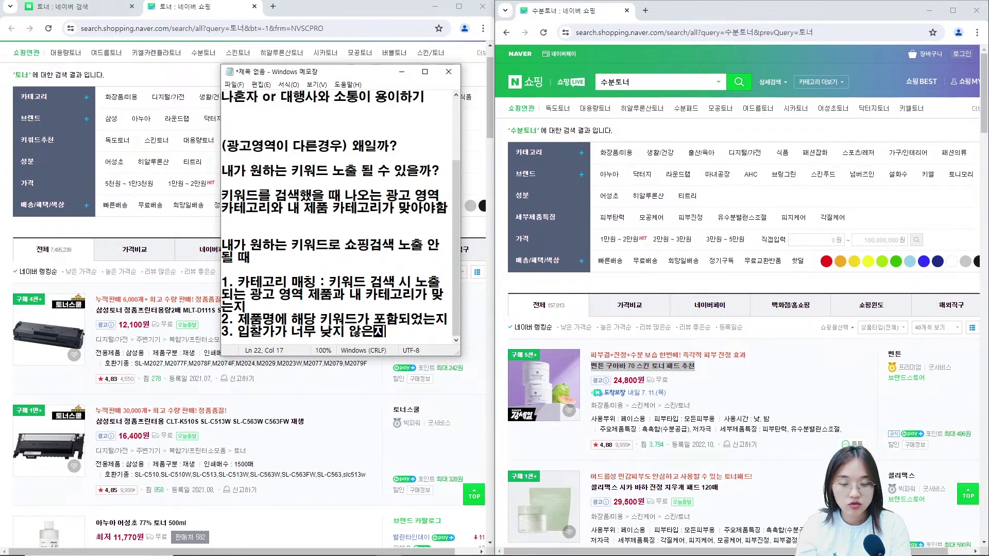
# Add "TIP", "입찰가가 너무 높으면 광고비 소진이 빠르지 않을까요?" and "- 해당 소재만 포함한 제품 그룹을 생성하여 예산을 1만원 정도로 하고 입찰가를 높인 뒤 순위를 확인한다"
pyautogui.press('Return')
pyautogui.press('Return')
pyautogui.press('Return')
pyautogui.write('TIP 입찰가가 너무 높으면 광고비 소진이 빠르지 않을까요? -')
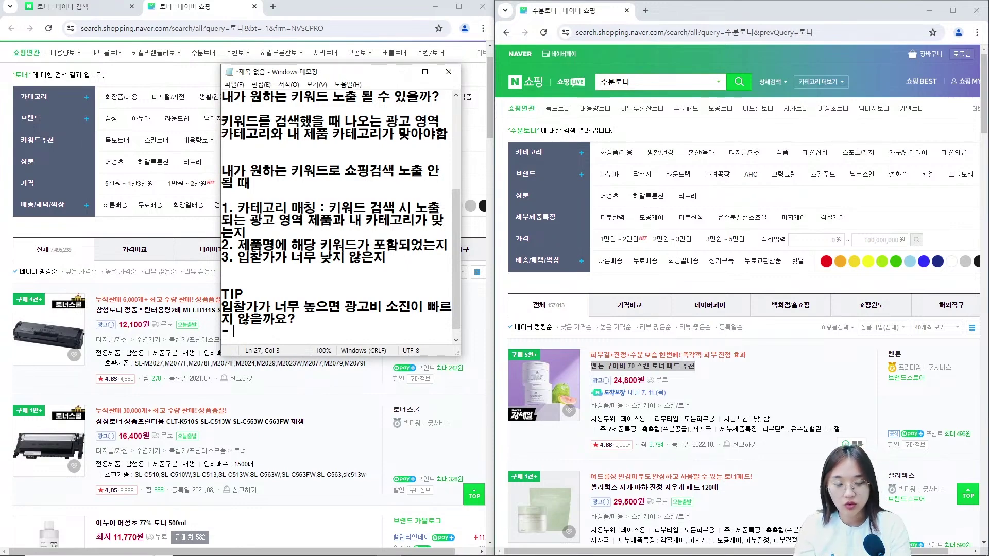
pyautogui.write('해당 소재만 포함한 제품 그룹을 생성하여 예산을 1만원 정도로 하고 입찰가를 높인 뒤 순위를 확인한다')
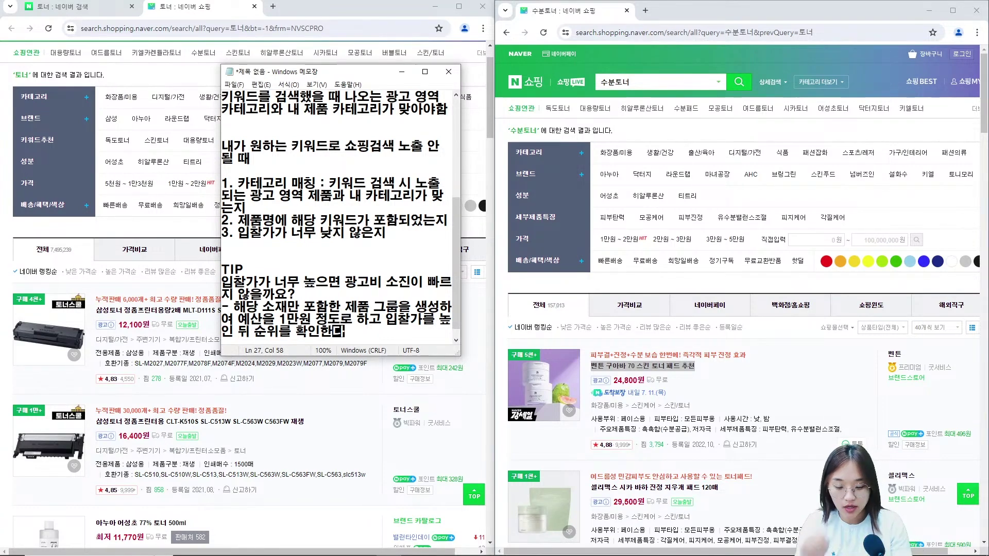
# Add the closing note "키워드가 많이 잡히기 때문에 해당 카테고리로 잡을 수 있는 키워드가 뭔지 알 수 있다." below the tip
pyautogui.press('Return')
pyautogui.press('Return')
pyautogui.press('Return')
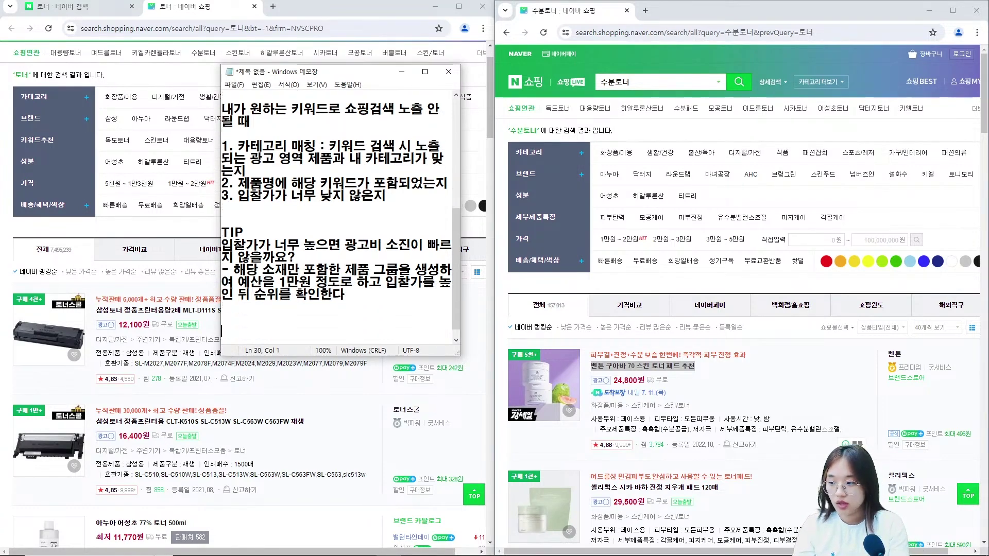
pyautogui.write('키워드가 많이 잡히기 때문에 해당 카테고리로 잡을 수 있는 키워드가 뭔지 알 수 있다.')
pyautogui.click(423, 319)
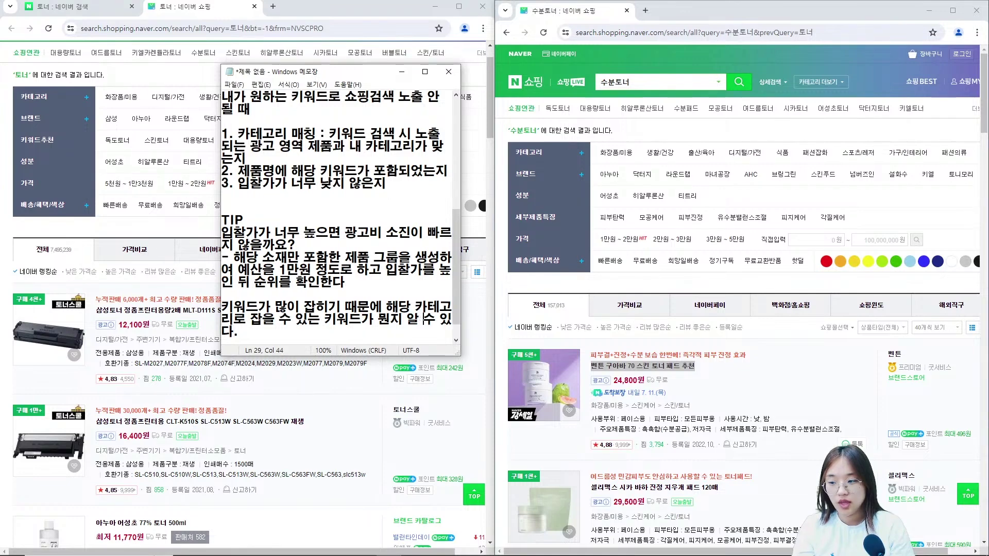
pyautogui.press('Return')
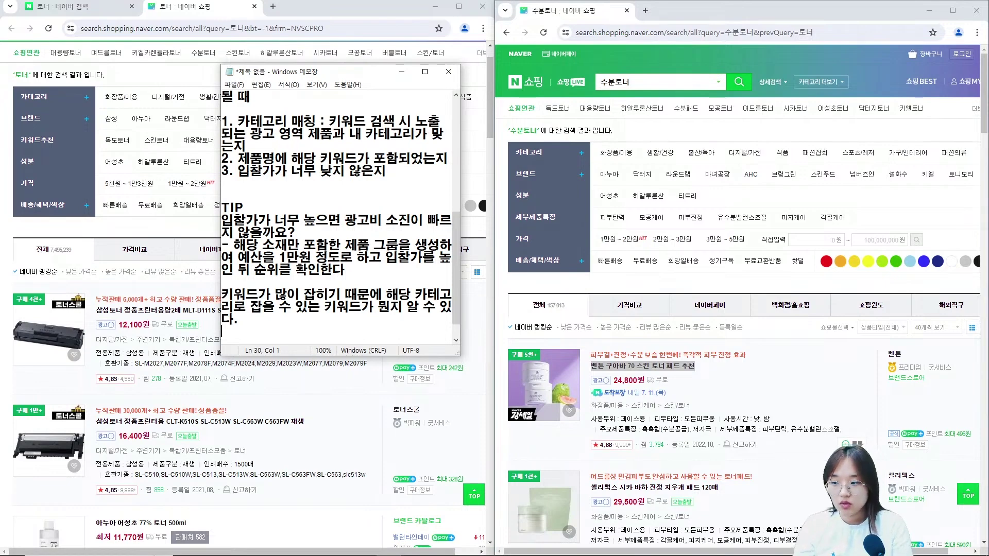
# Add the line "소재 - 제외키워드 (내가 노출 되었던 키워드들 모음)" at the end of the Notepad notes
pyautogui.press('Return')
pyautogui.write('소재 - 제외키워드 ')
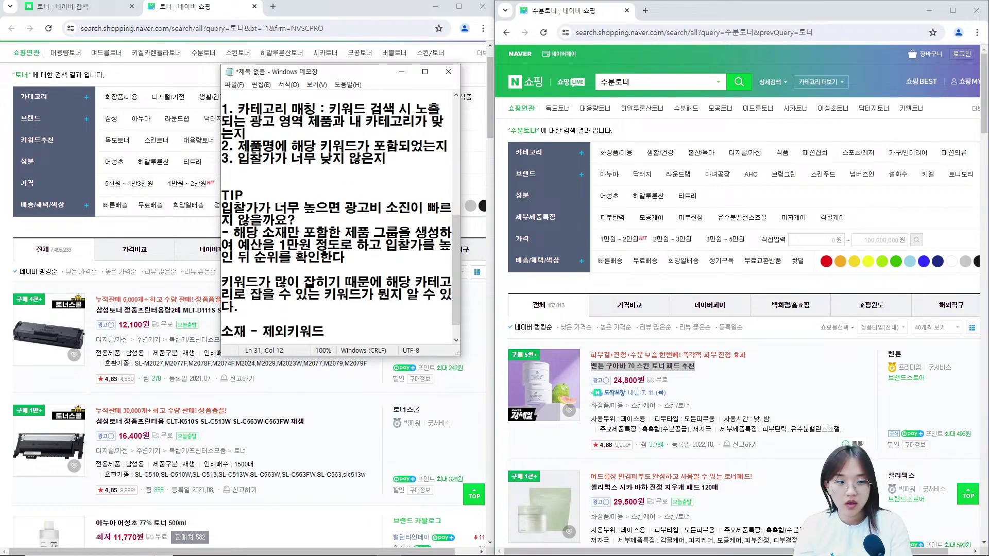
pyautogui.write('(내가 노출 되었던 키워드들 모음)')
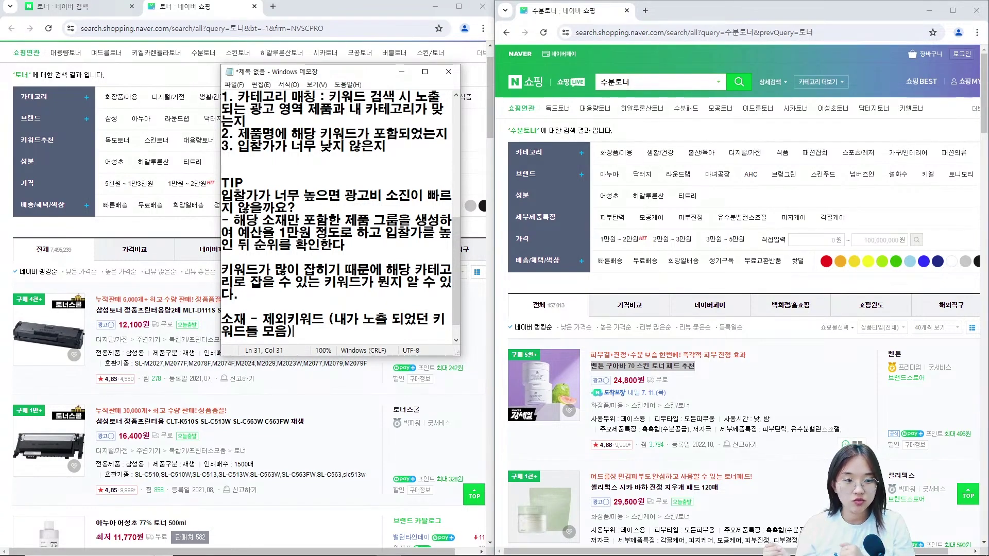
# Add the heading "쇼핑검색 대행사에서 해주는 일" with the lines "내가 놓친 키워드 잡아주기 (카테고리가 맞는 선)" and "입찰가 조정 (순위입찰)"
pyautogui.write('쇼핑검색 대행사에서 해주는 일 내가 놓친 키워드 잡아주기 (카테고리가 맞는 선) 입찰가 조정 (순위입찰)')
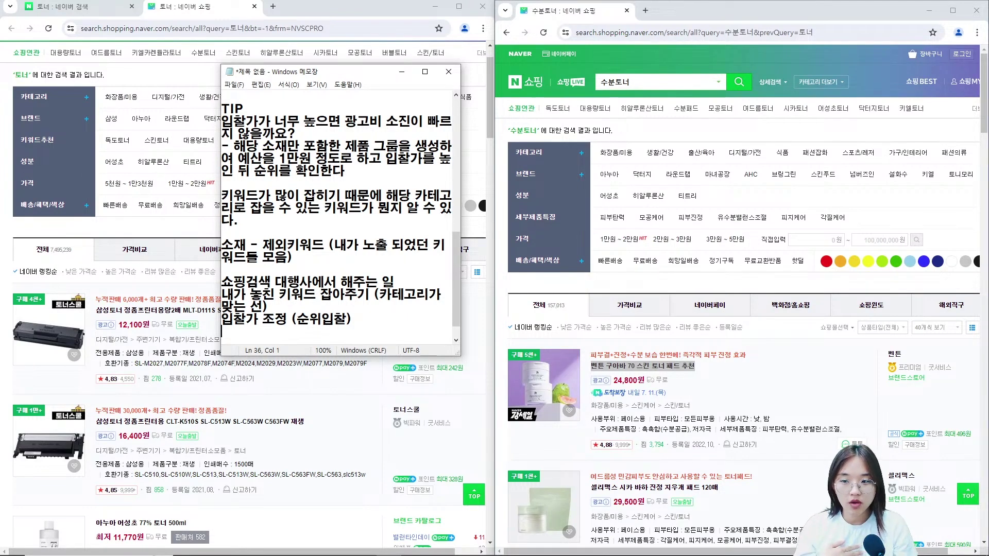
# View the Naver Shopping results for the related keyword "여드름토너" and highlight the bid-price tip in the Notepad notes
pyautogui.click(758, 116)
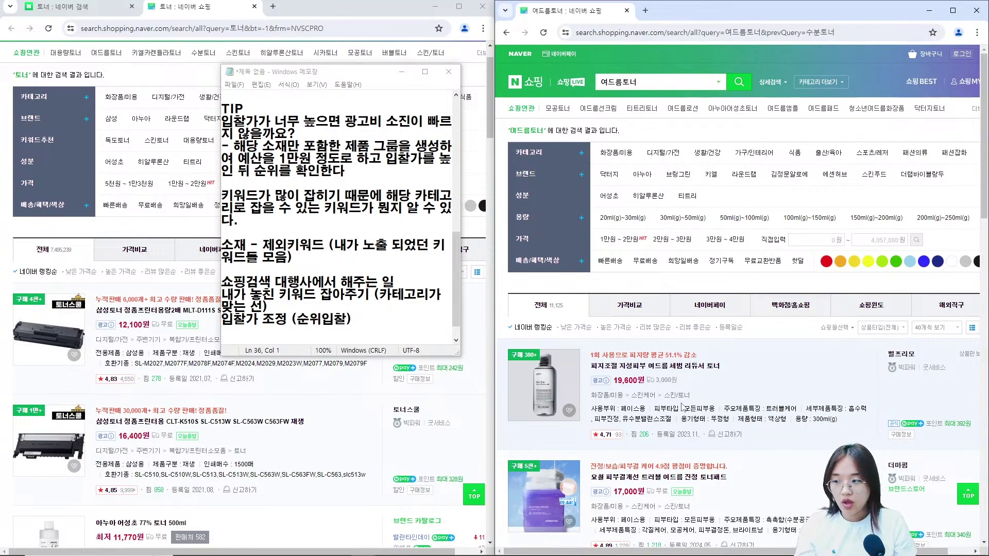
pyautogui.moveTo(223, 121); pyautogui.dragTo(359, 178)
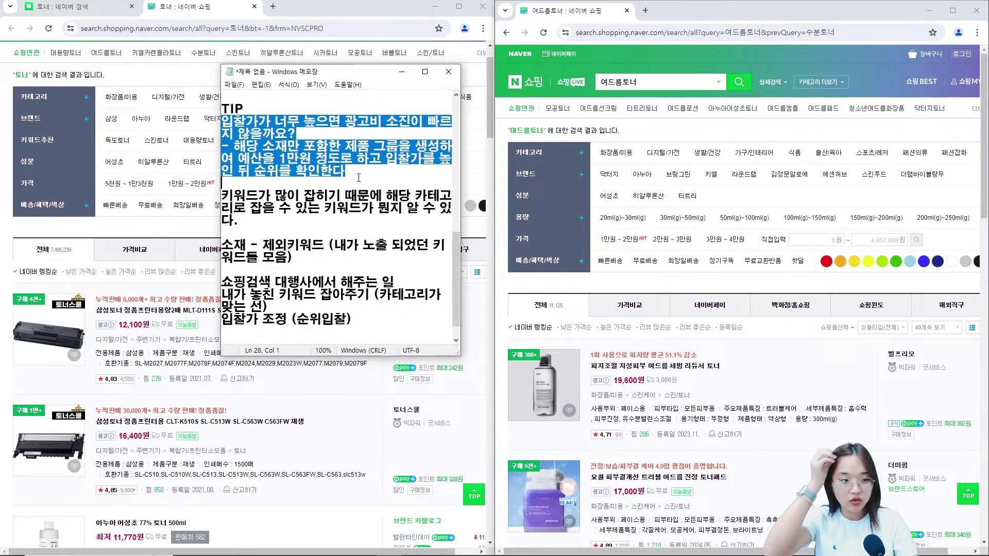
# Start a new paragraph below the line "입찰가 조정 (순위입찰)" at the end of the notes, leaving one blank line
pyautogui.moveTo(352, 319); pyautogui.dragTo(256, 322)
pyautogui.press('End')
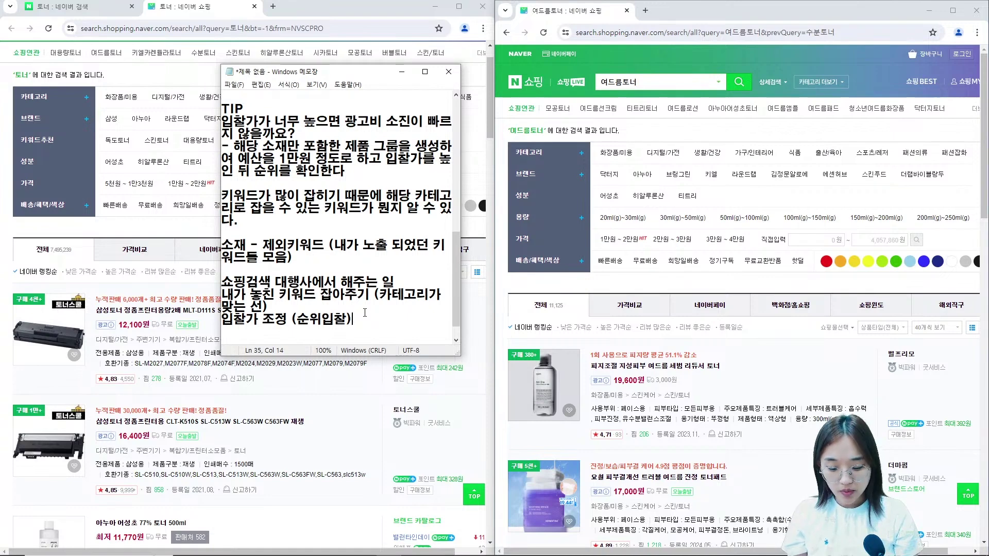
pyautogui.press('Return')
pyautogui.press('Return')
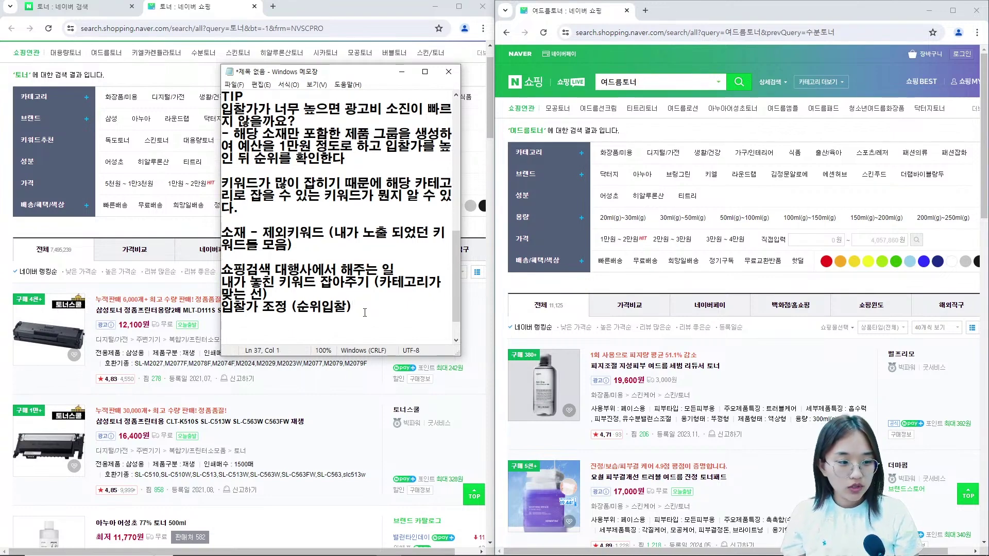